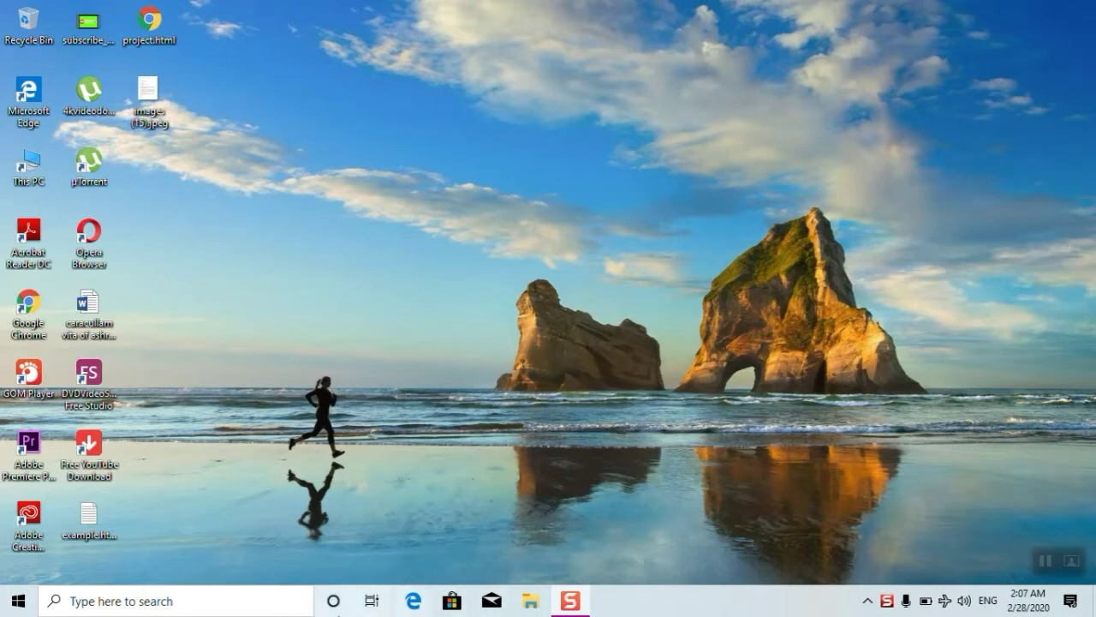
- Launch Excel 2016 by searching 'ex' in Windows search, then start a blank workbook
left_click(253, 593)
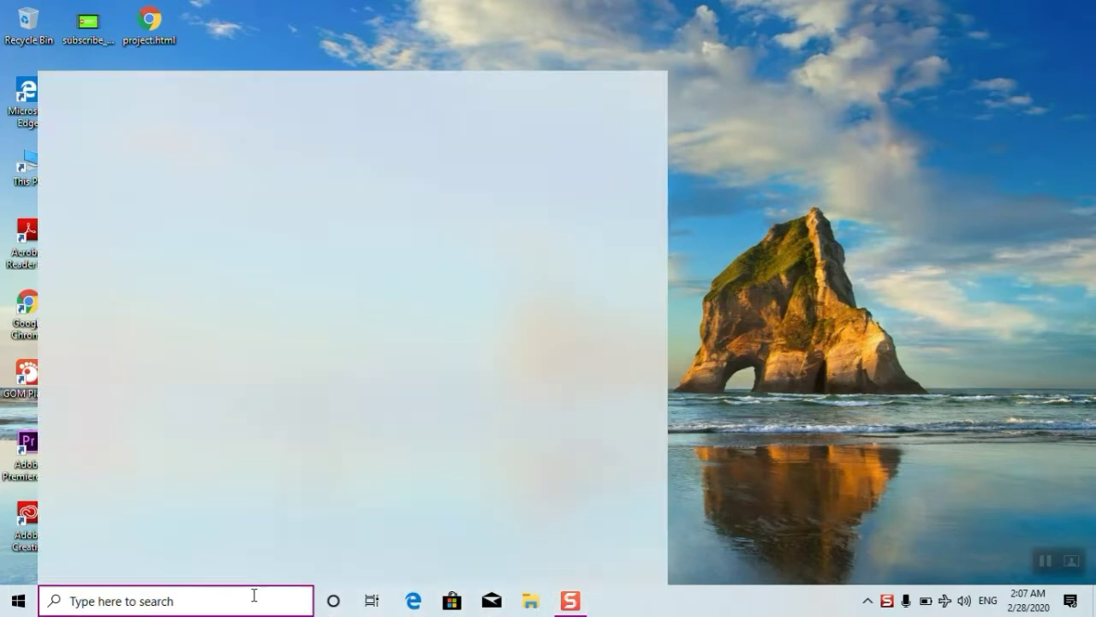
type("ex")
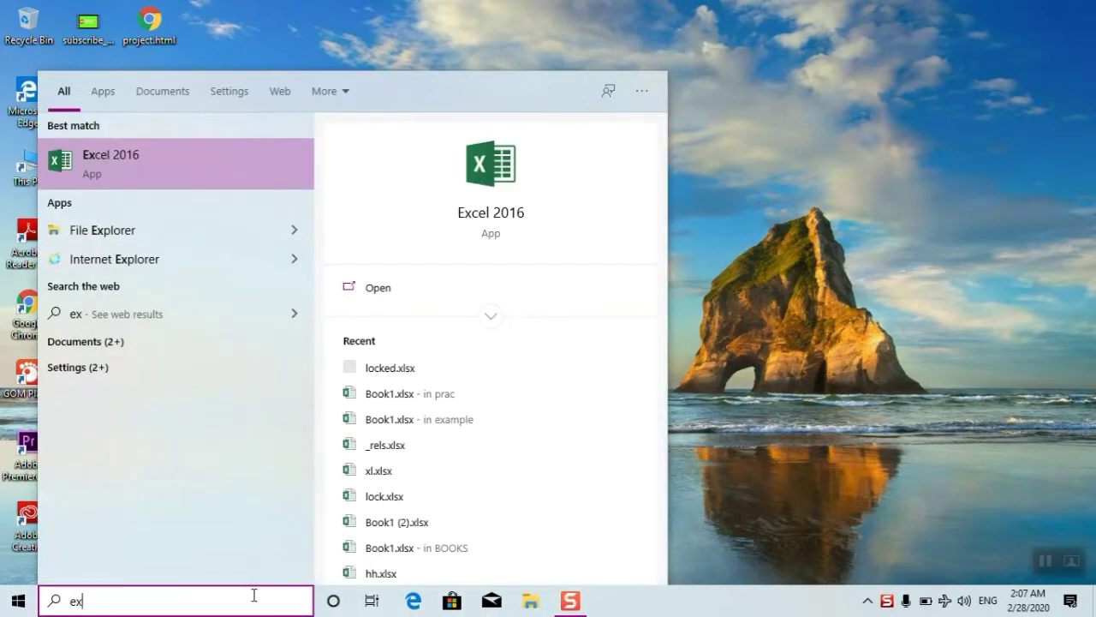
key("Return")
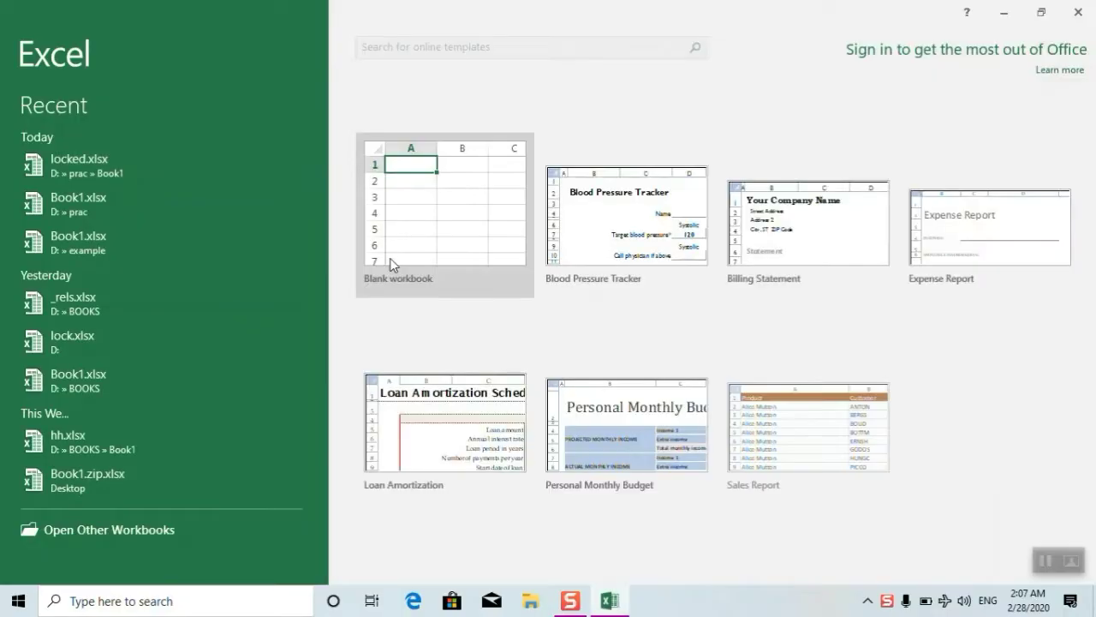
left_click(391, 264)
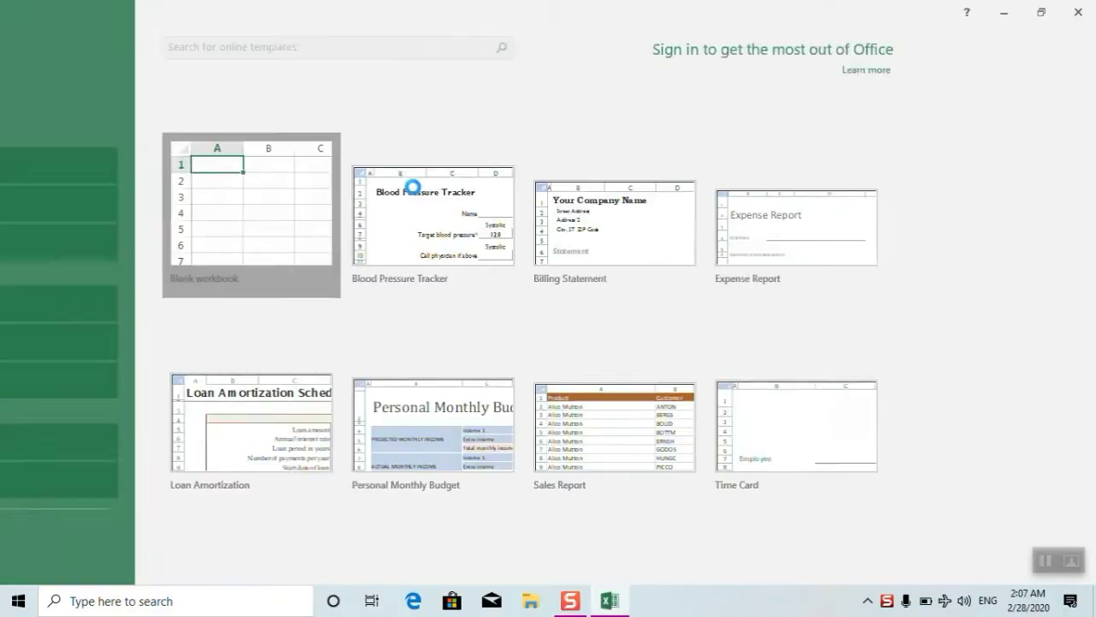
- Select D3:R25 and fill every cell with the word 'asad' at once
left_click_drag(181, 214, 939, 553)
type("asad")
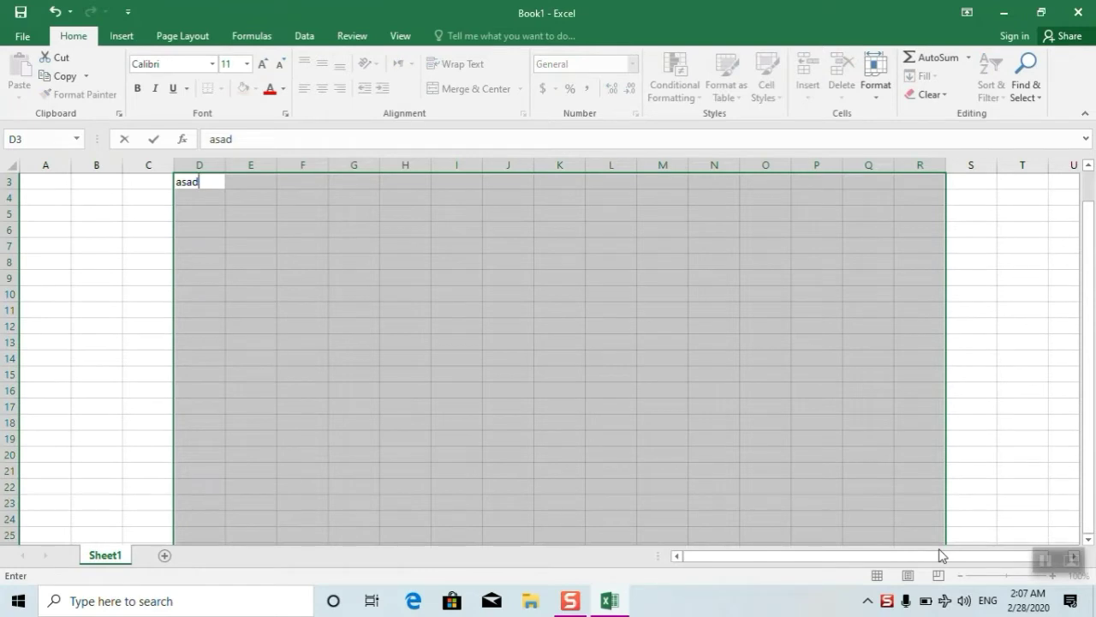
key("ctrl+Return")
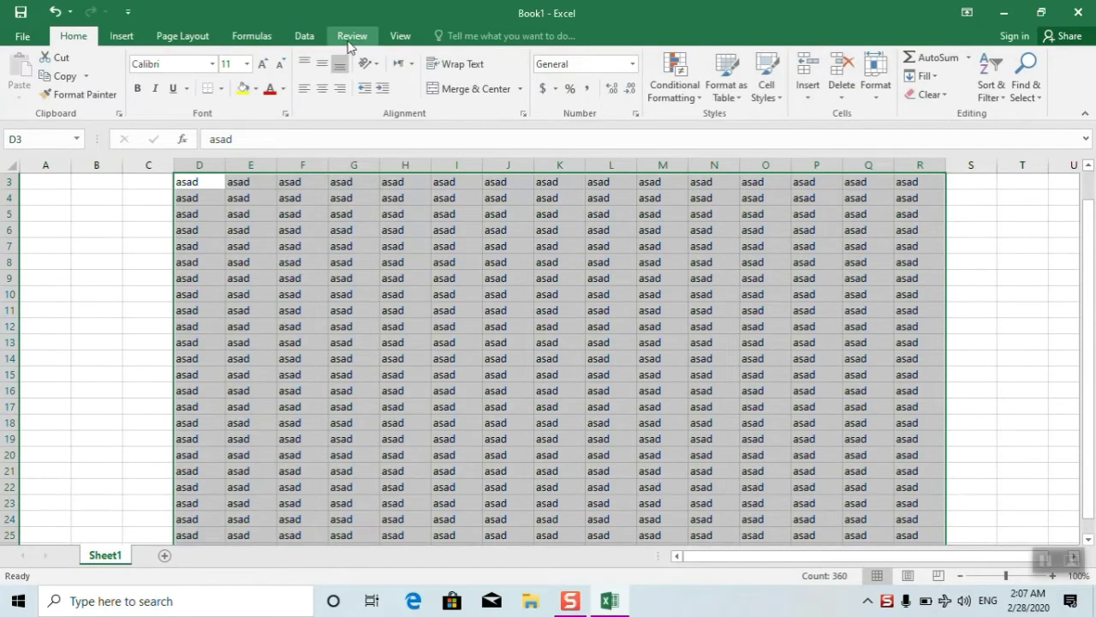
- Protect Sheet1 from the Review tab with a password, entering it twice
left_click(352, 35)
left_click(480, 80)
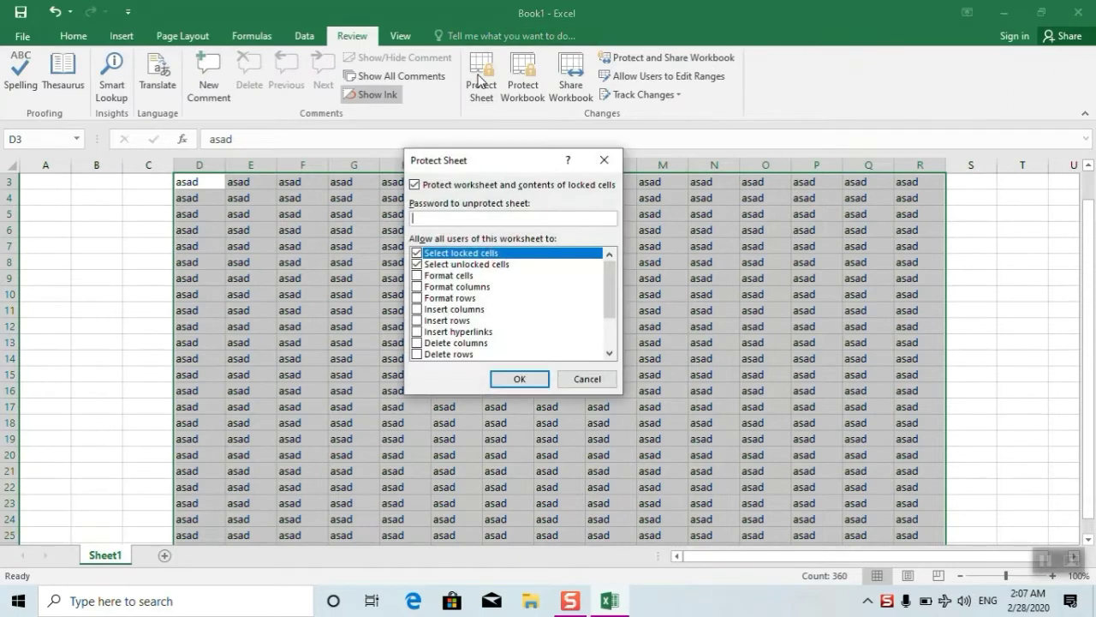
type("1234")
key("Return")
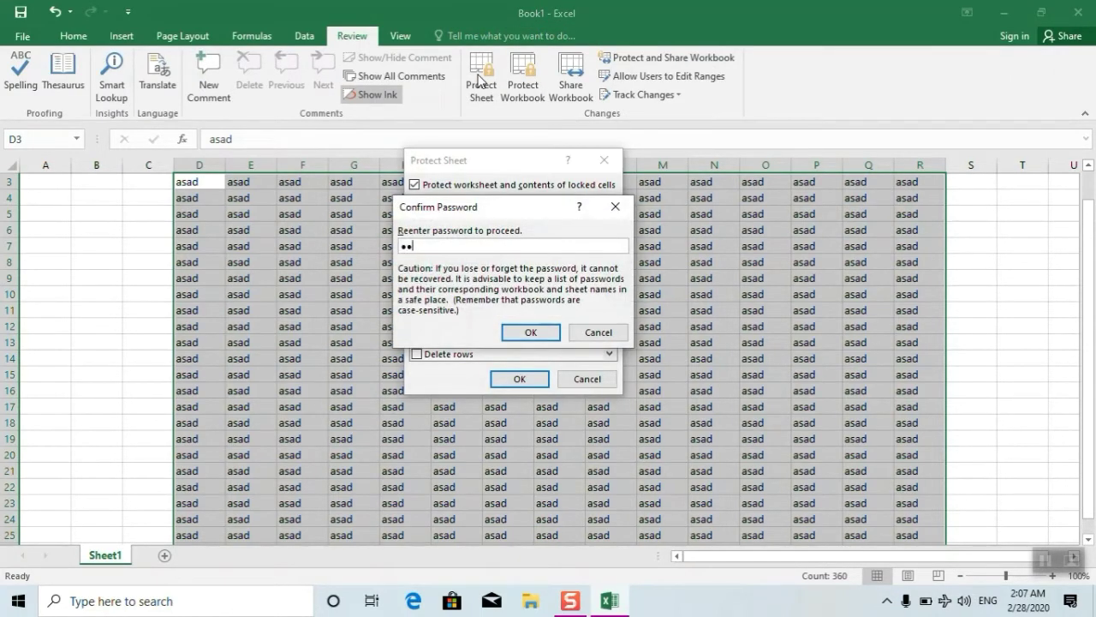
key("Return")
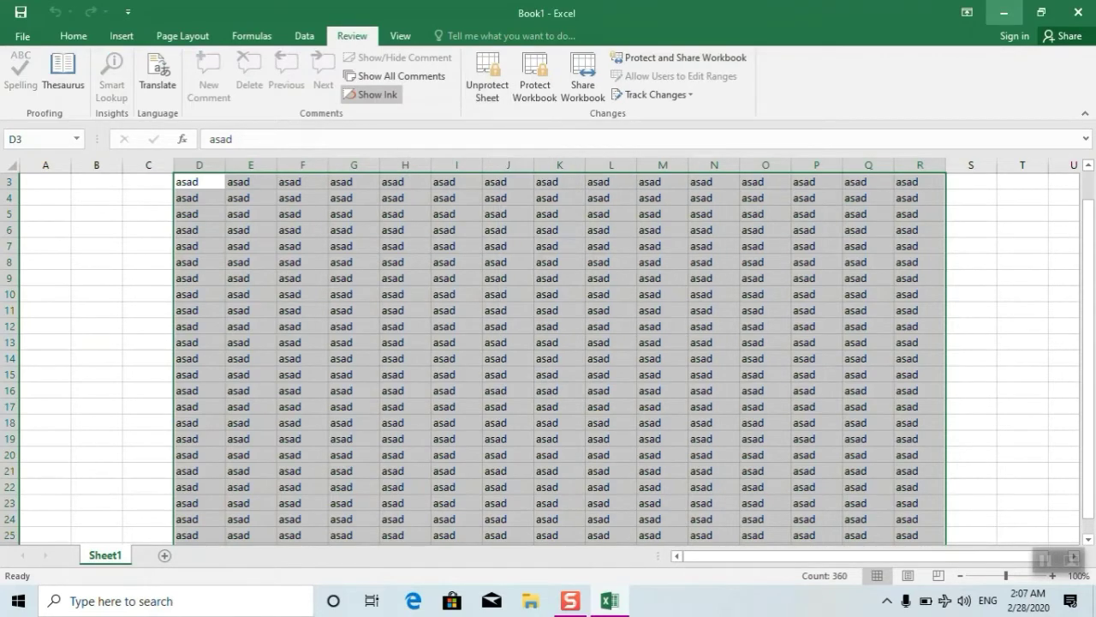
- Verify editing cell F6 triggers the protected-sheet warning, dismiss it, and close Book1
left_click(118, 36)
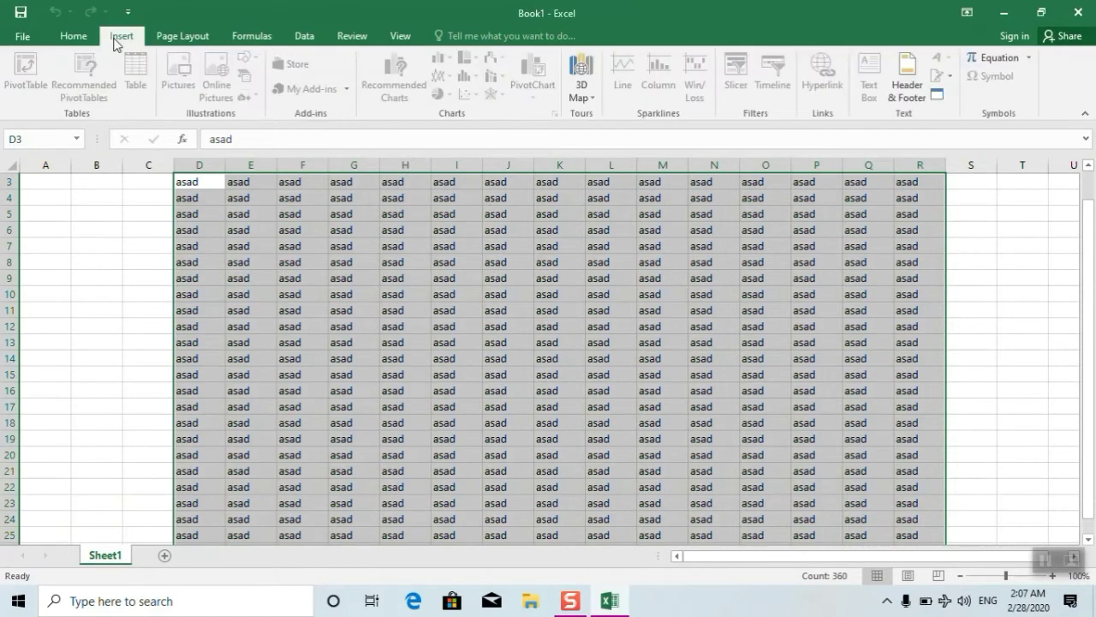
left_click(280, 229)
double_click(282, 231)
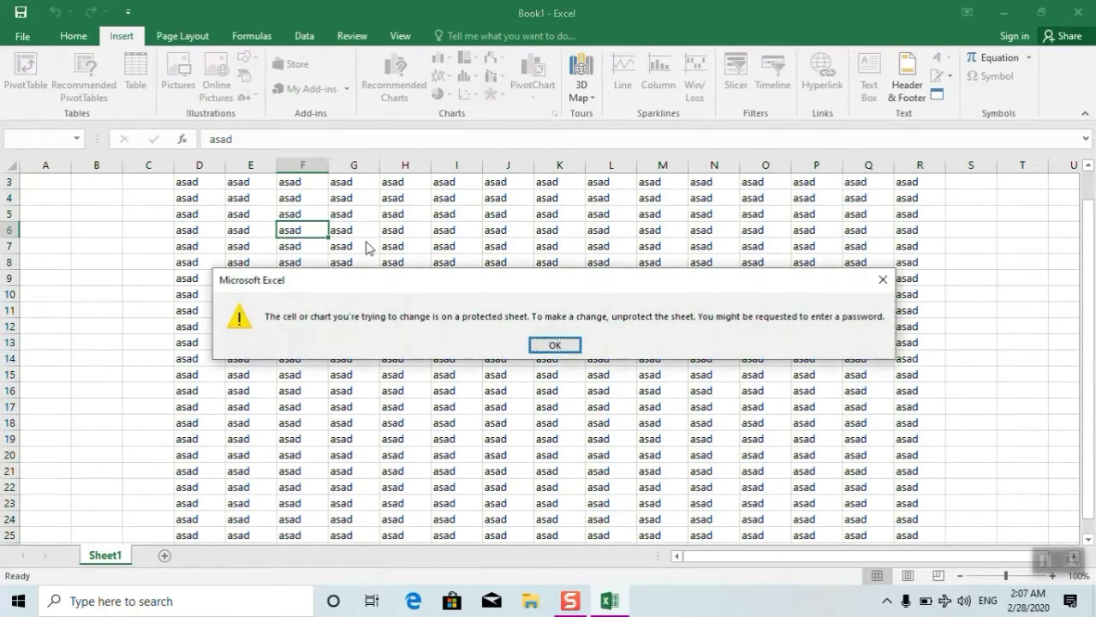
left_click(554, 347)
left_click(610, 339)
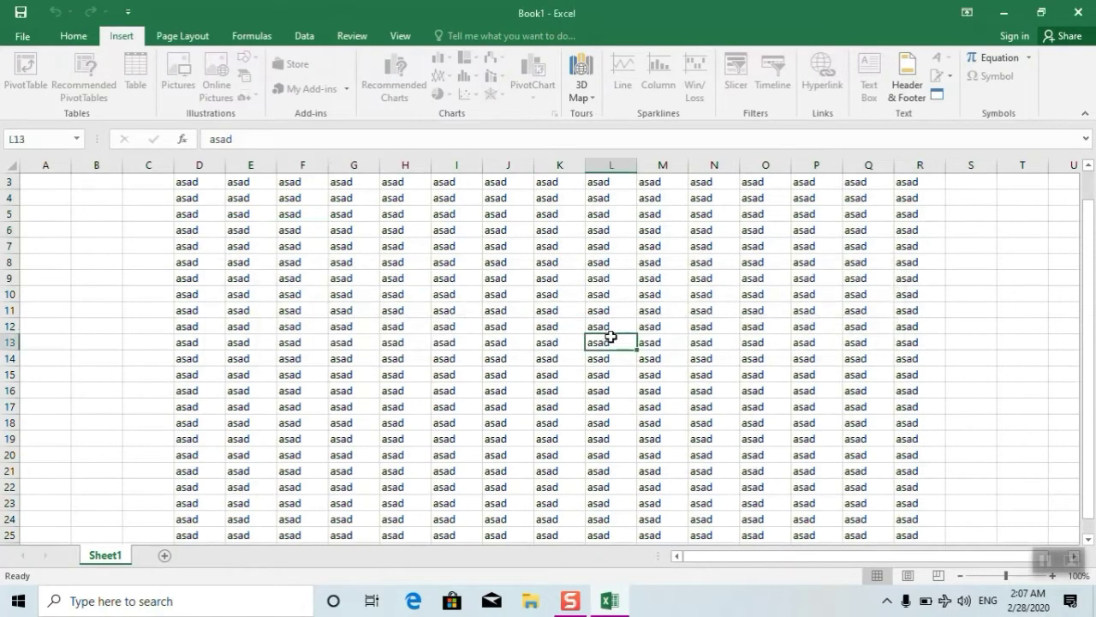
left_click(1089, 8)
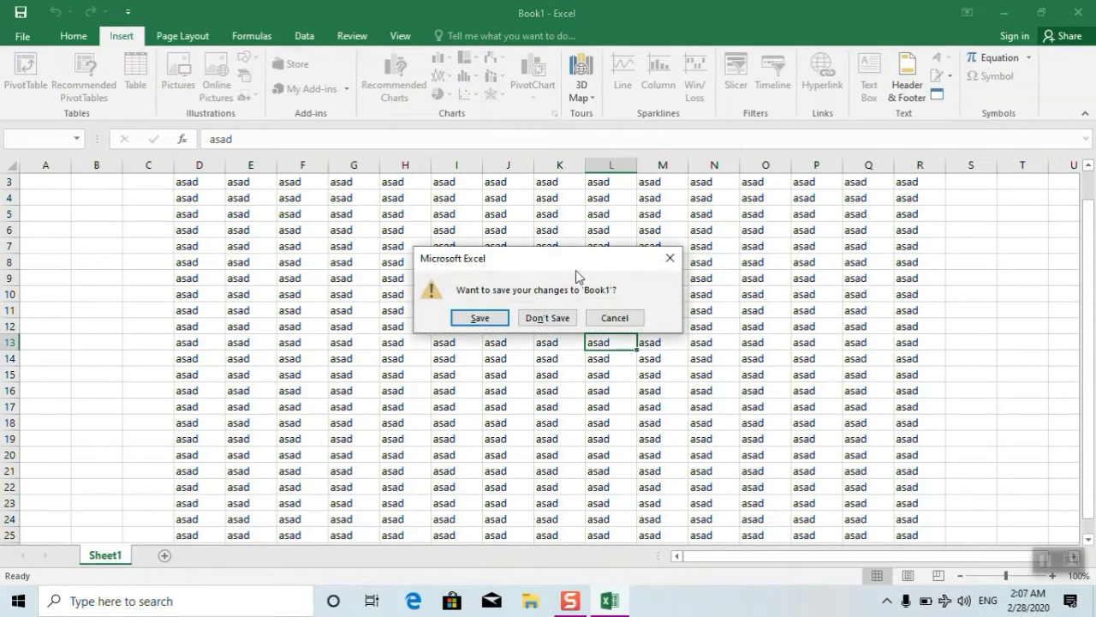
- Choose to save Book1 and browse the Save As dialog to New Volume (D:)
left_click(479, 318)
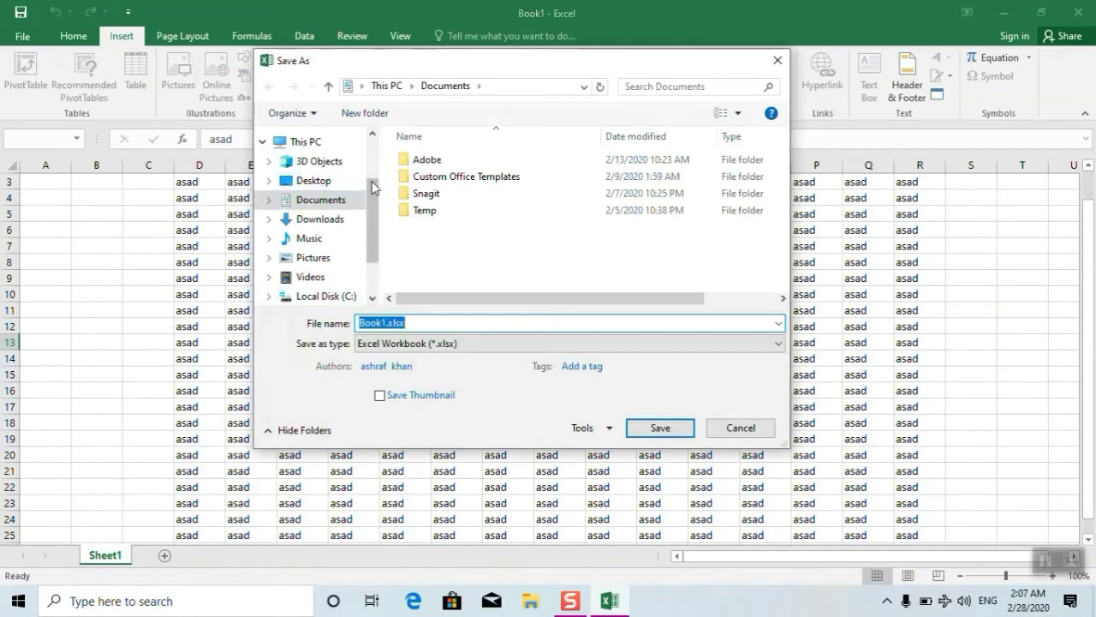
left_click_drag(371, 186, 386, 219)
left_click(319, 253)
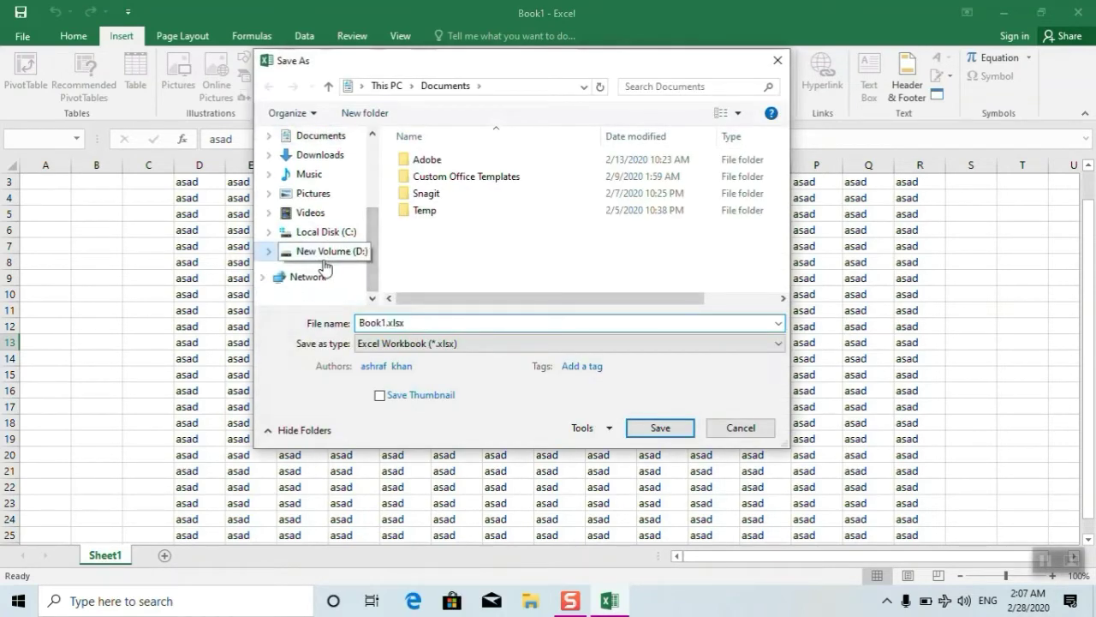
- Create a new folder named asad on D: and save Book1.xlsx inside it
right_click(517, 256)
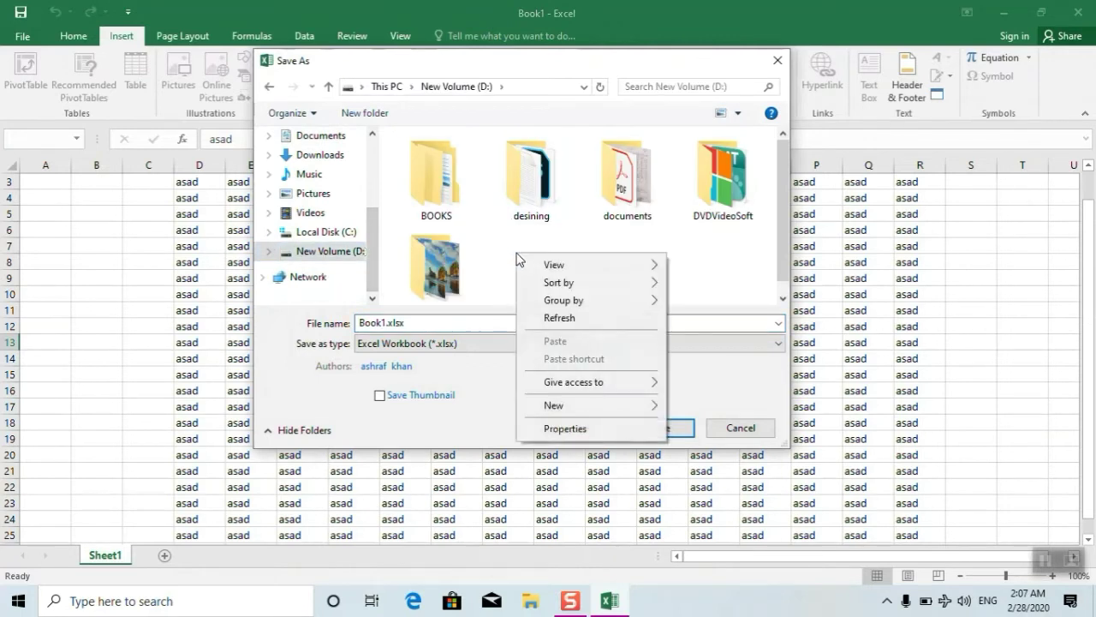
mouse_move(586, 405)
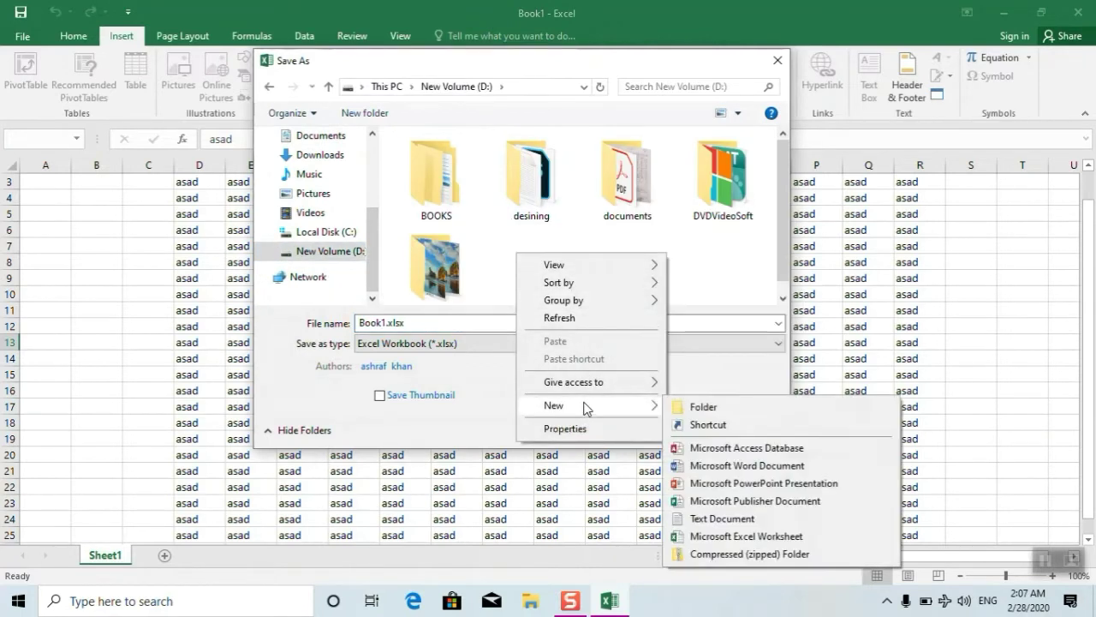
left_click(698, 408)
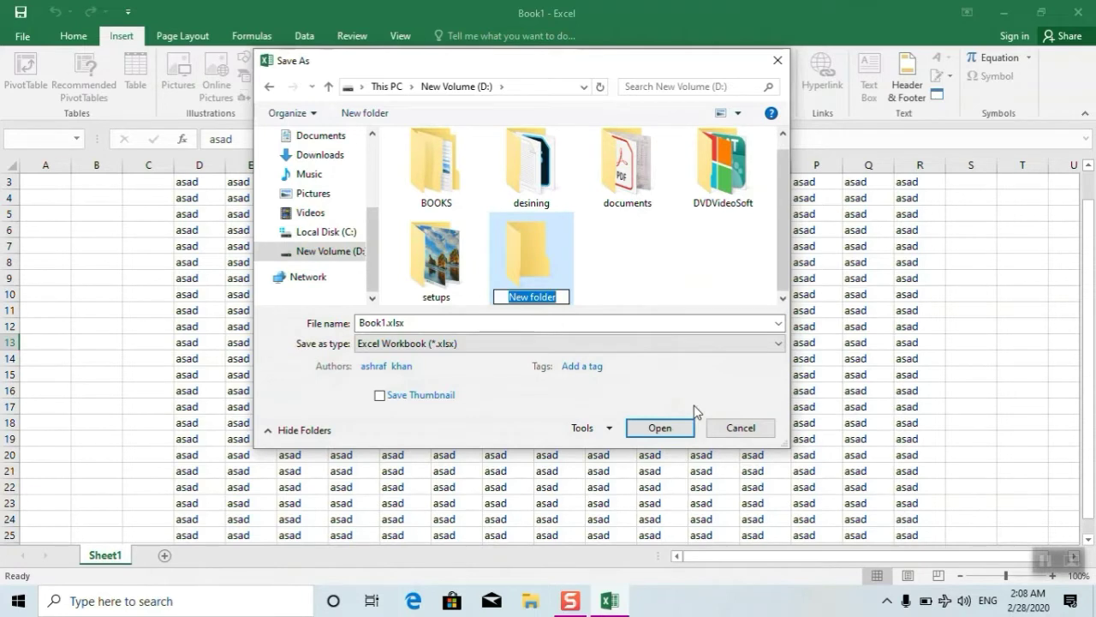
type("asad")
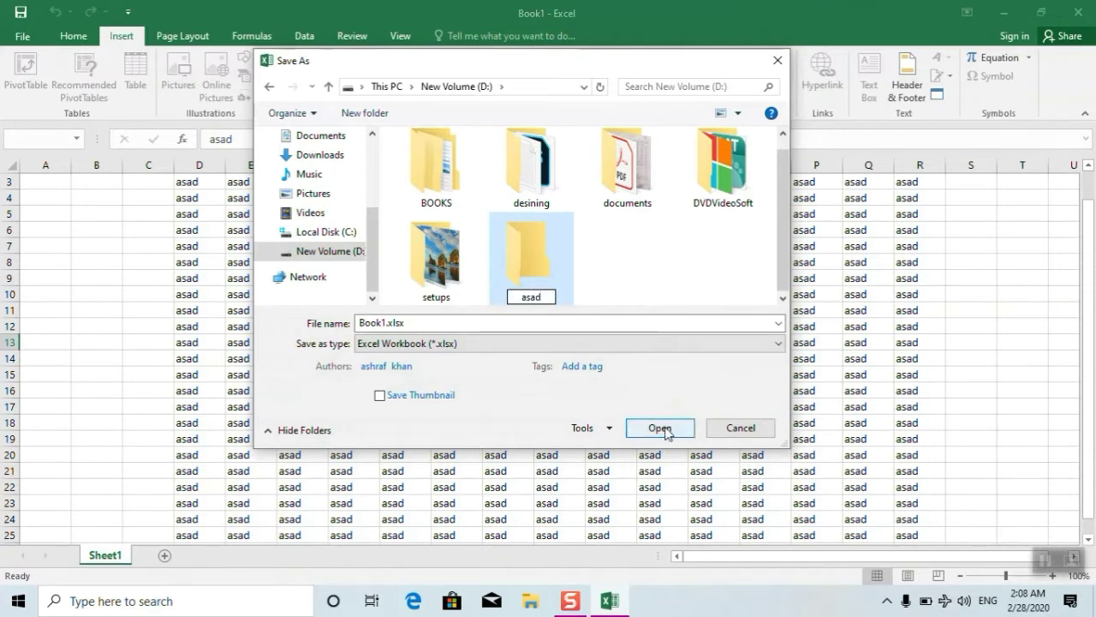
left_click(669, 432)
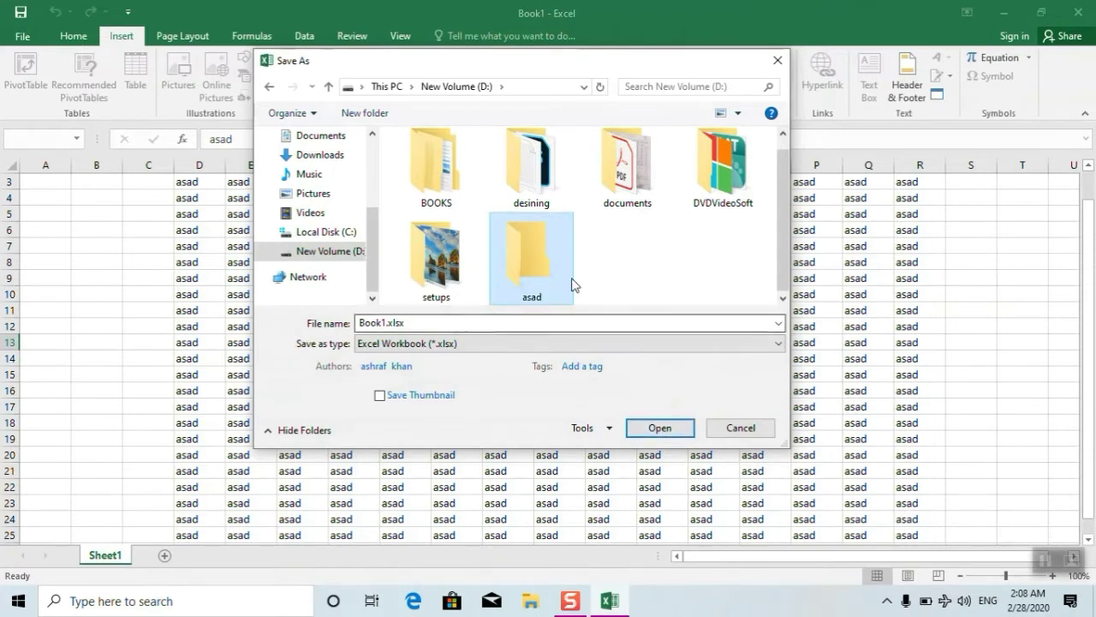
double_click(543, 294)
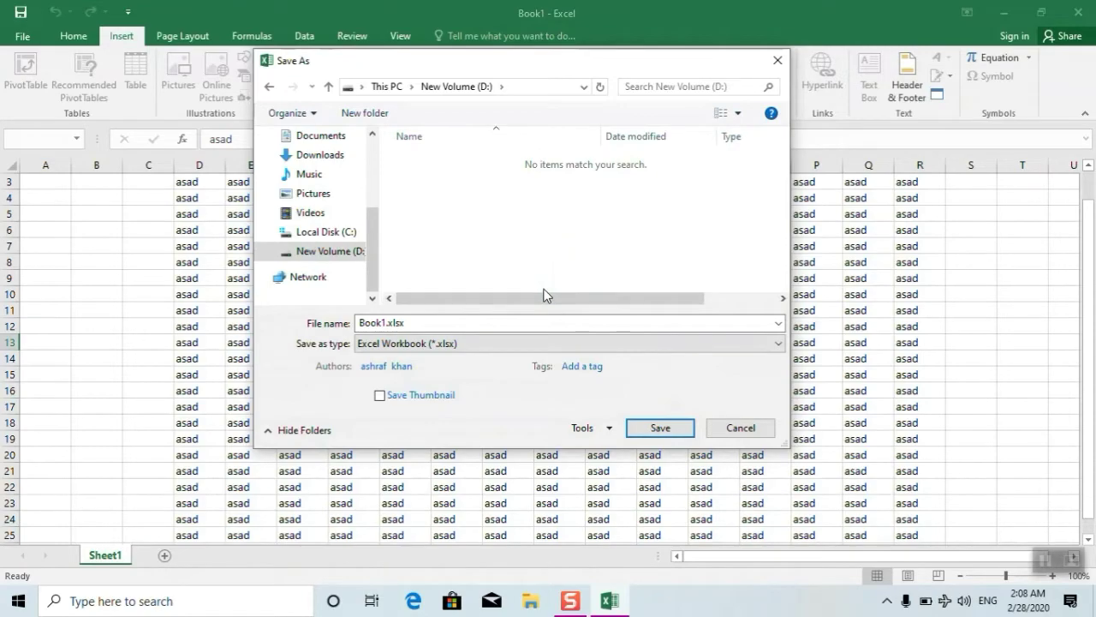
left_click(660, 428)
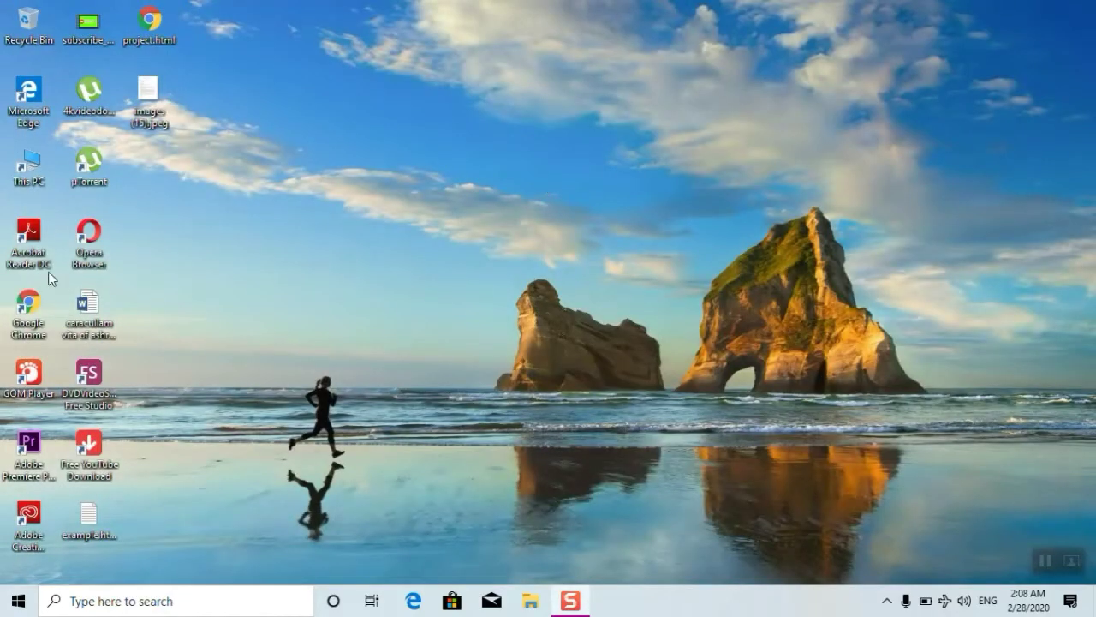
- Browse from This PC through New Volume (D:) into the asad folder holding Book1.xlsx
double_click(41, 162)
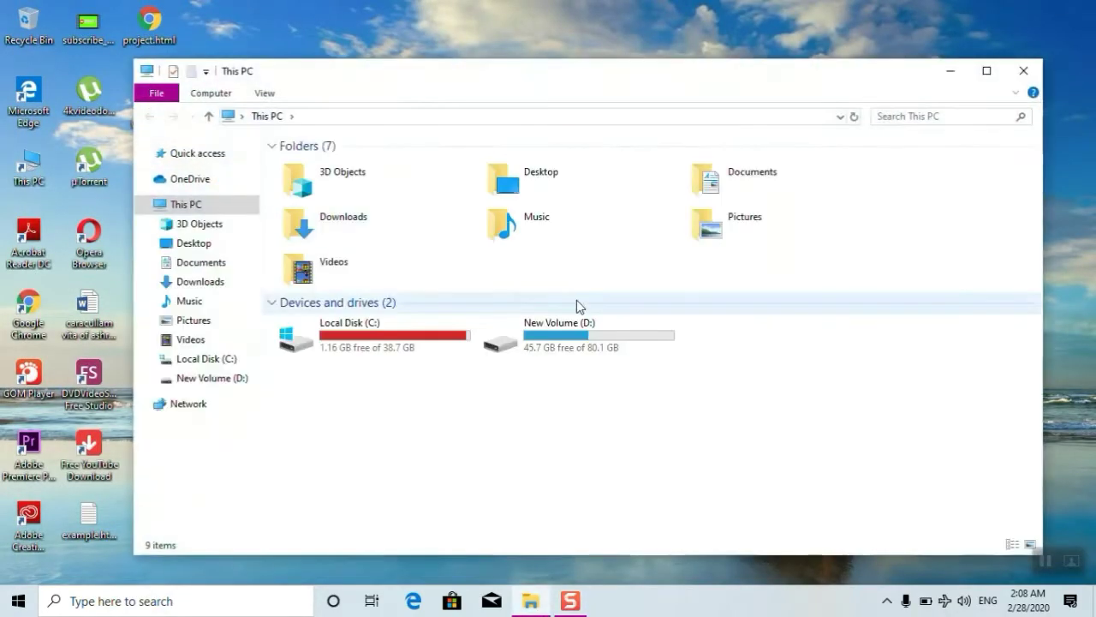
double_click(569, 335)
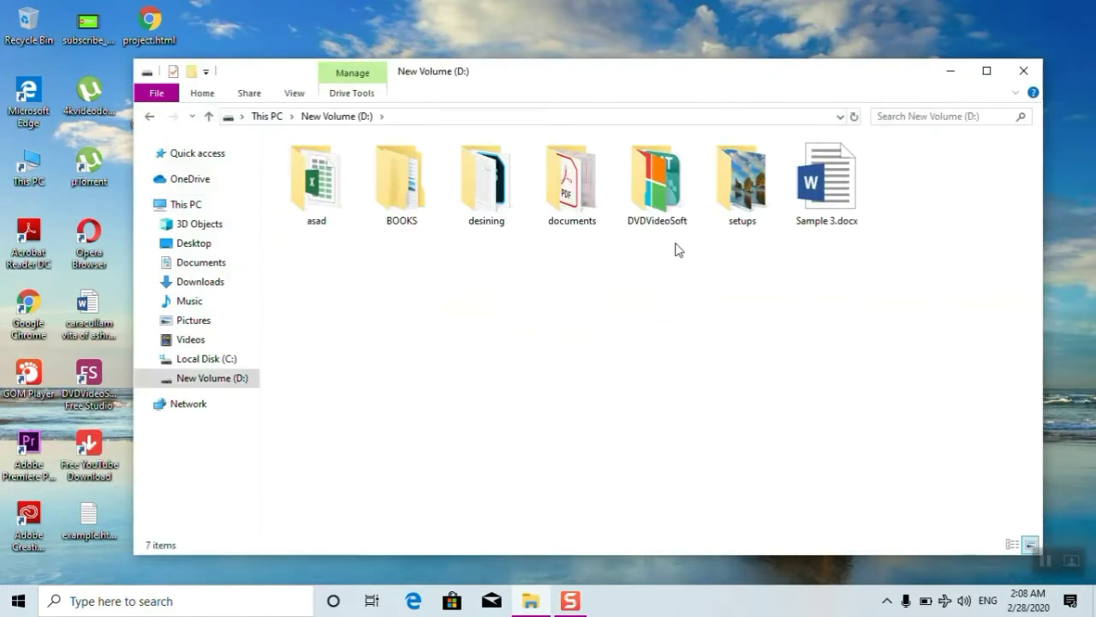
double_click(306, 181)
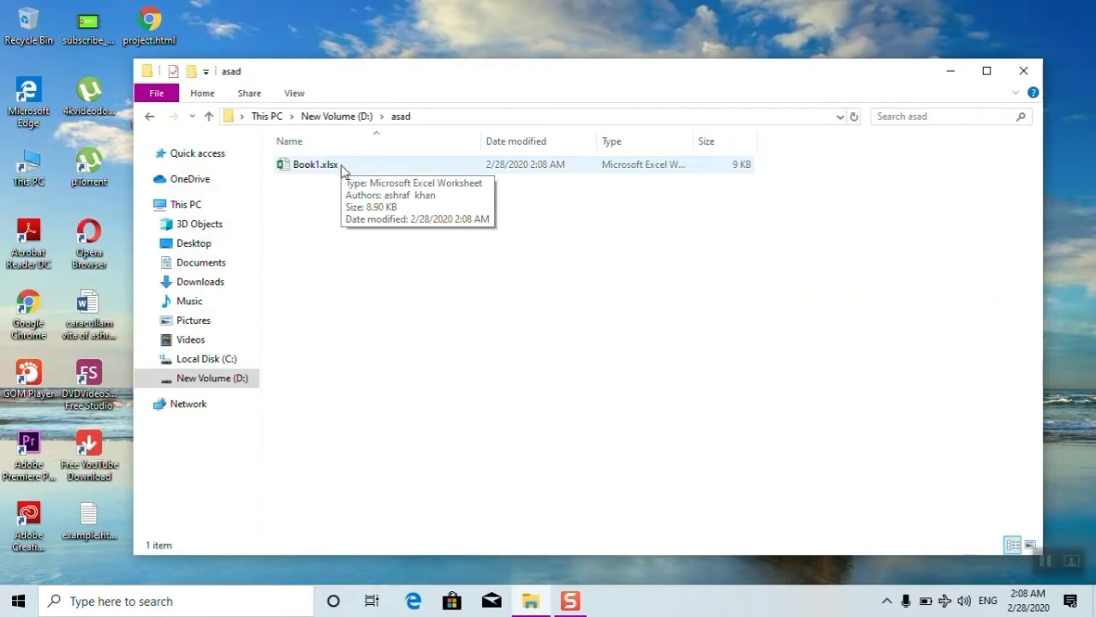
right_click(341, 168)
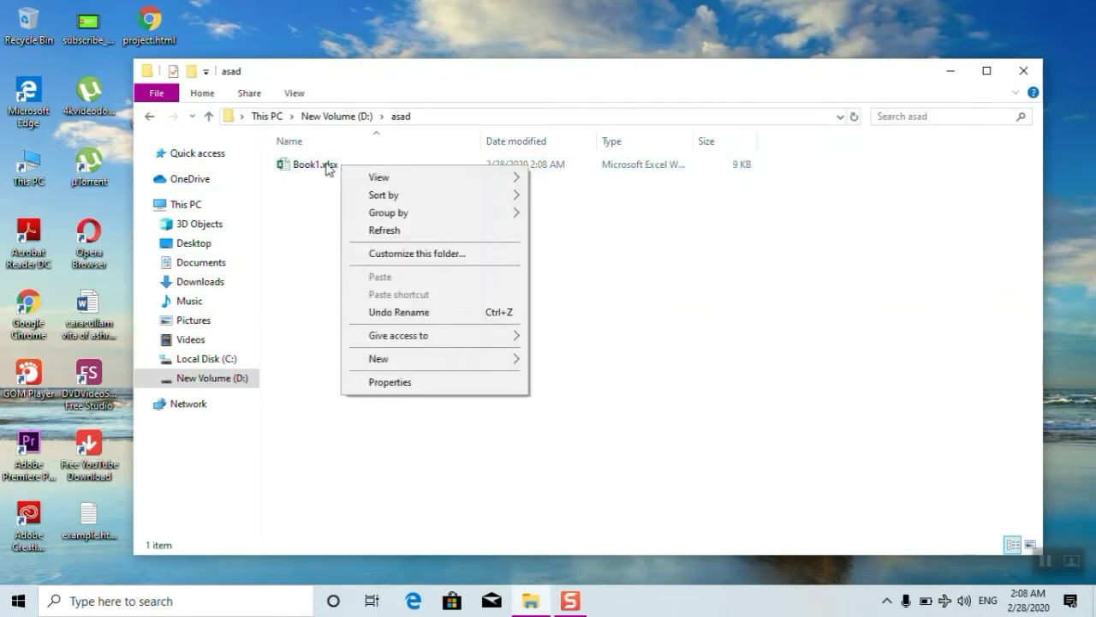
- Rename Book1.xlsx to Book1.zip and accept the extension-change warning
left_click(326, 167)
right_click(326, 168)
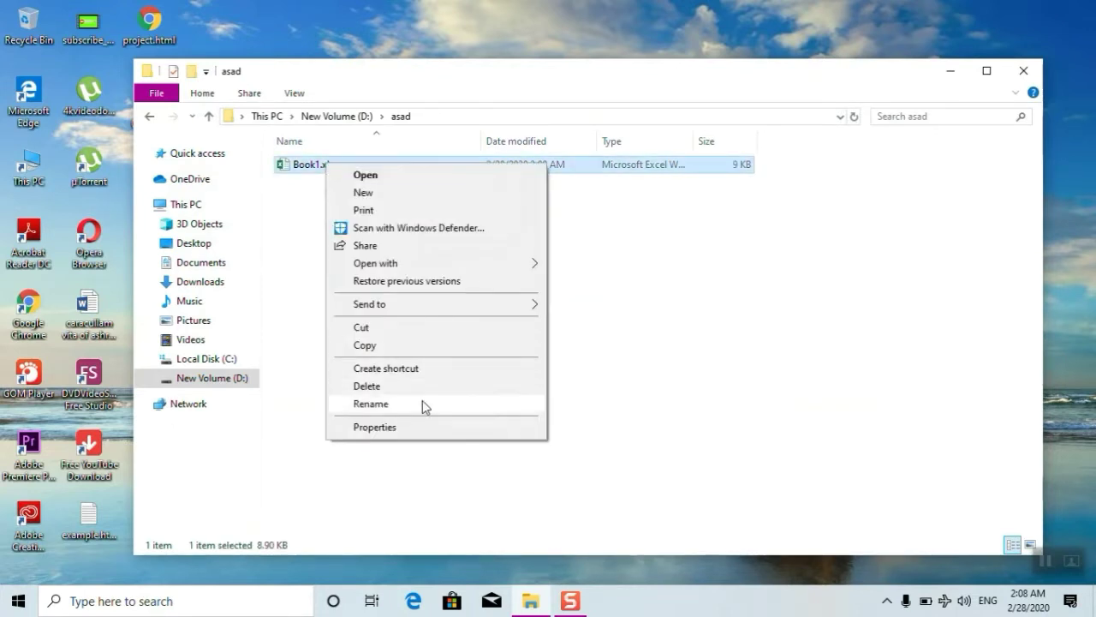
left_click(421, 403)
left_click(350, 164)
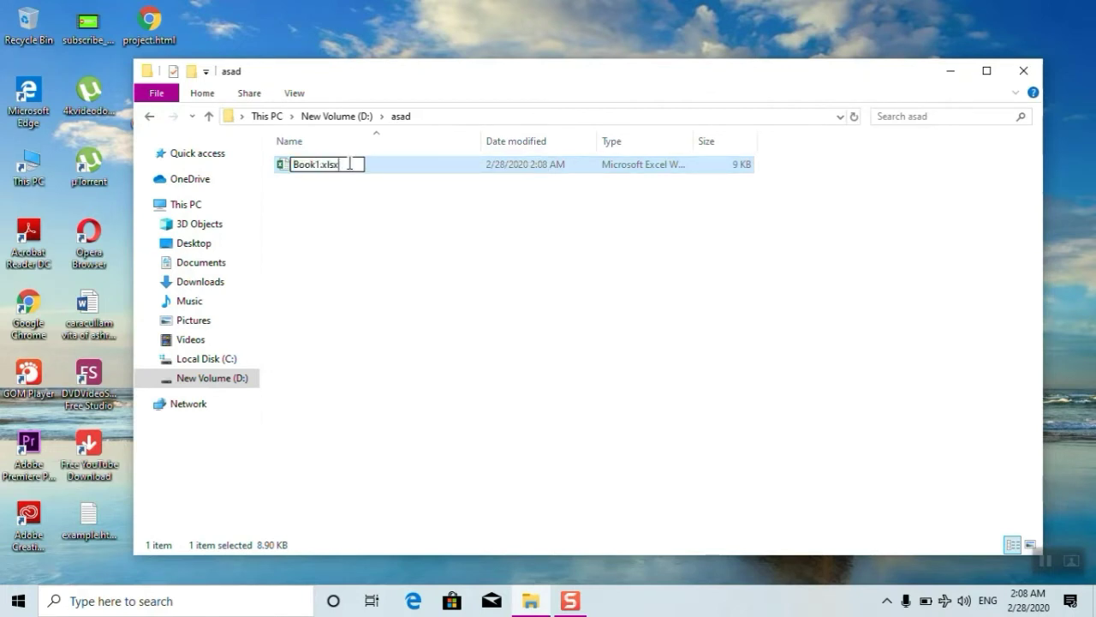
key("BackSpace")
key("BackSpace")
key("BackSpace")
type("zip")
key("Return")
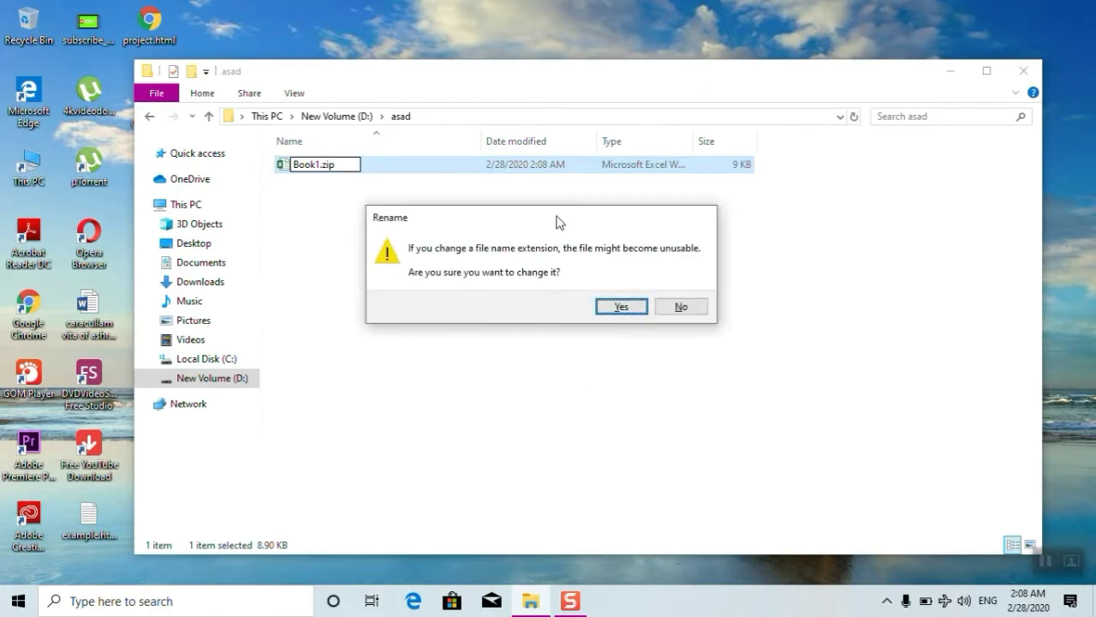
left_click_drag(524, 219, 533, 189)
left_click(634, 272)
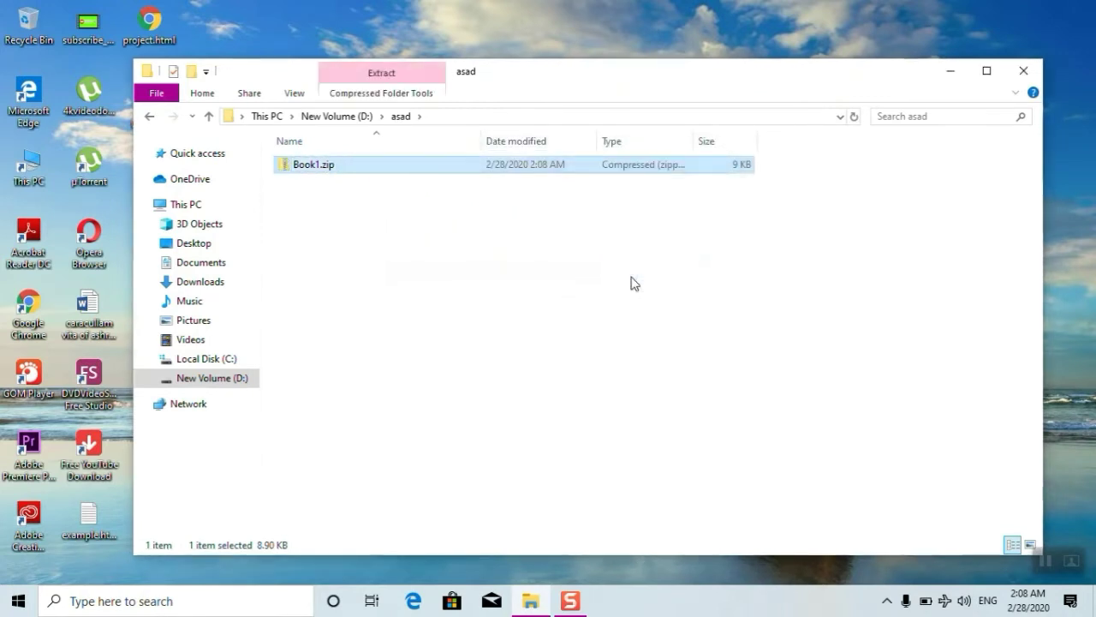
- Extract all contents of Book1.zip into a new D:\asad\Book1 folder
right_click(361, 175)
left_click(450, 223)
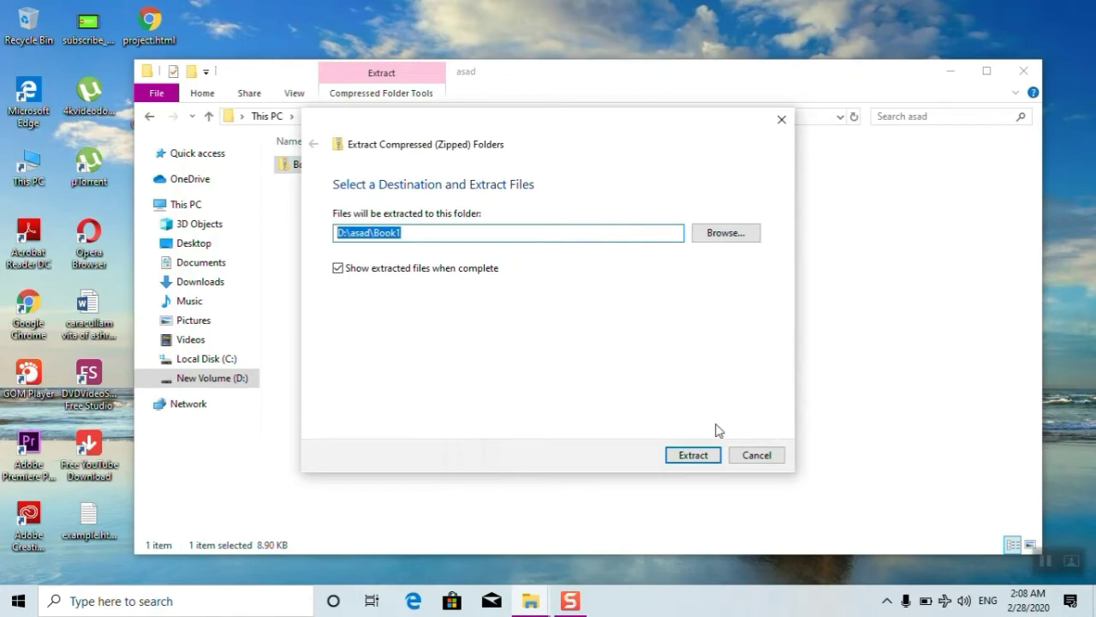
left_click(696, 461)
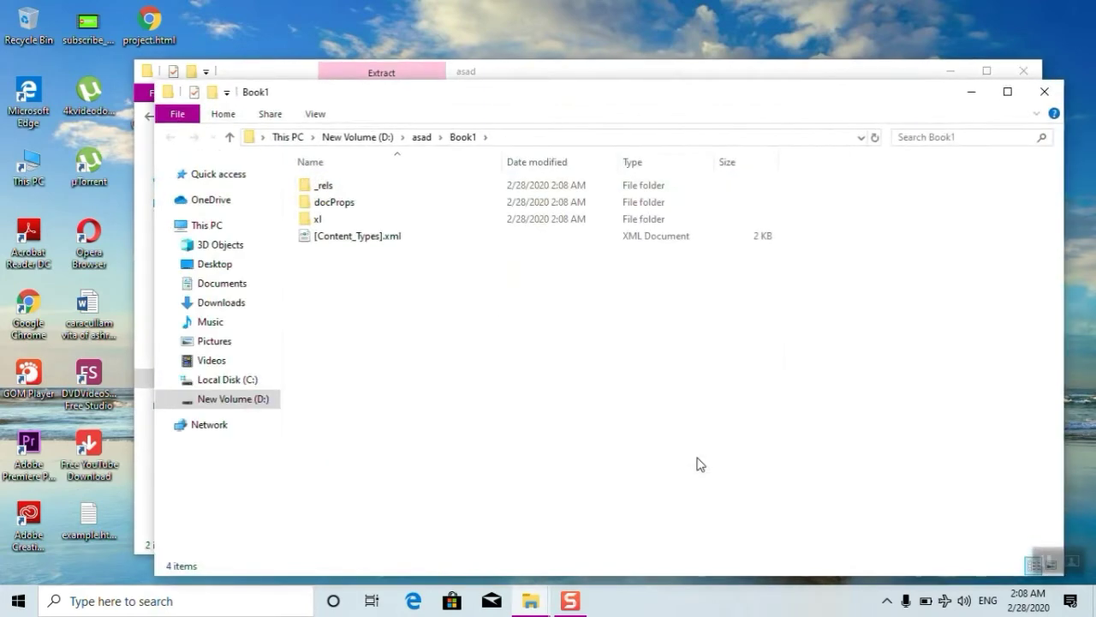
left_click_drag(791, 86, 818, 276)
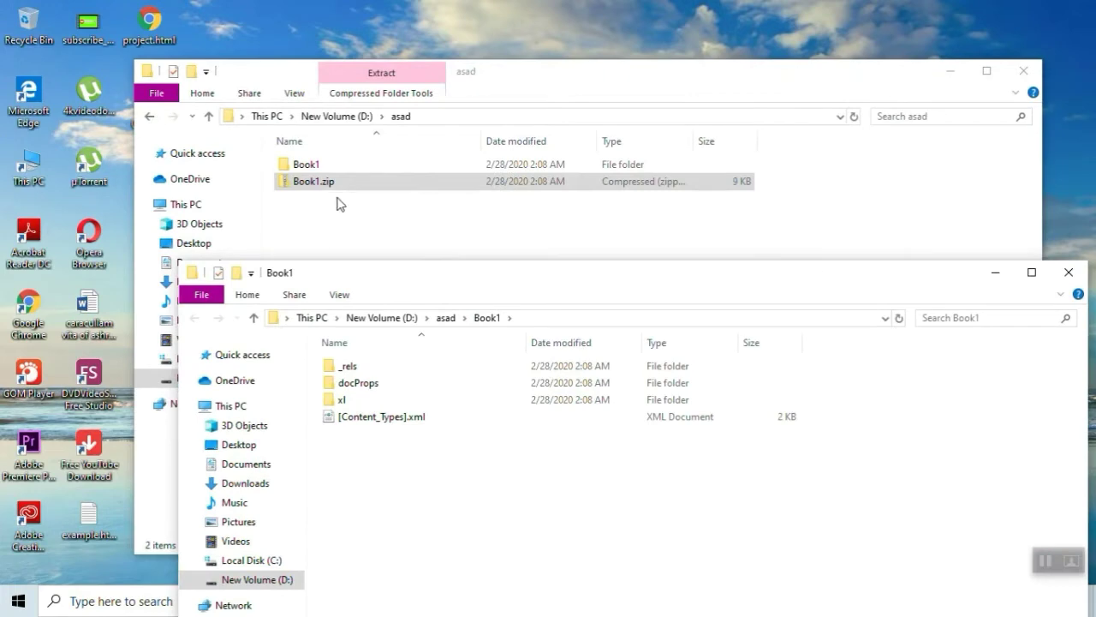
left_click_drag(408, 277, 433, 83)
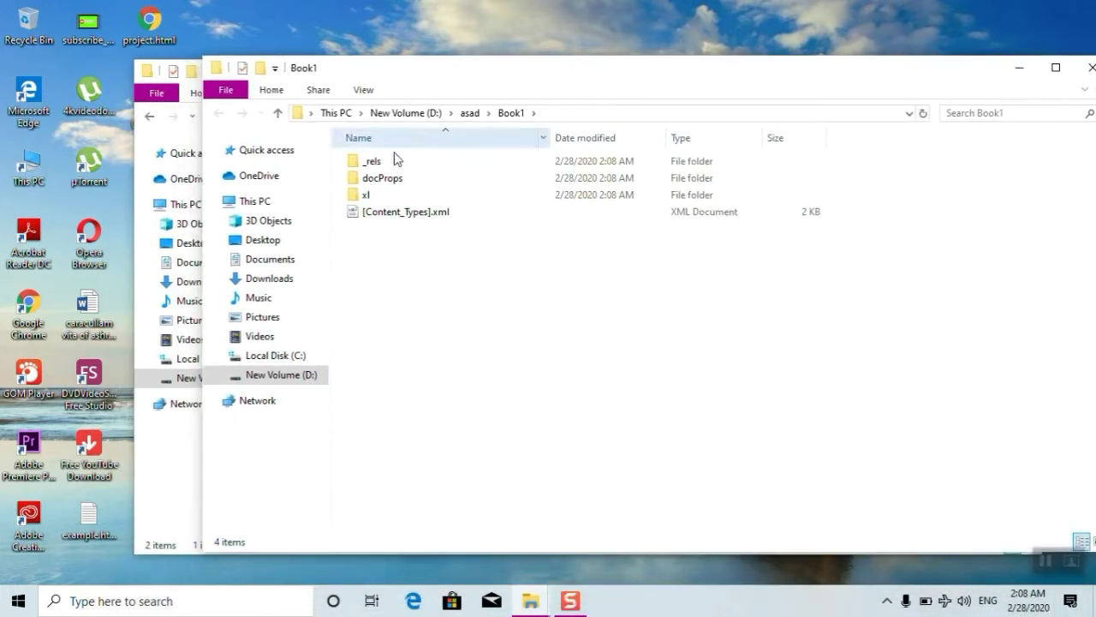
- Open xl, then worksheets, in the extracted Book1 folder and select sheet1.xml
left_click(386, 196)
double_click(386, 197)
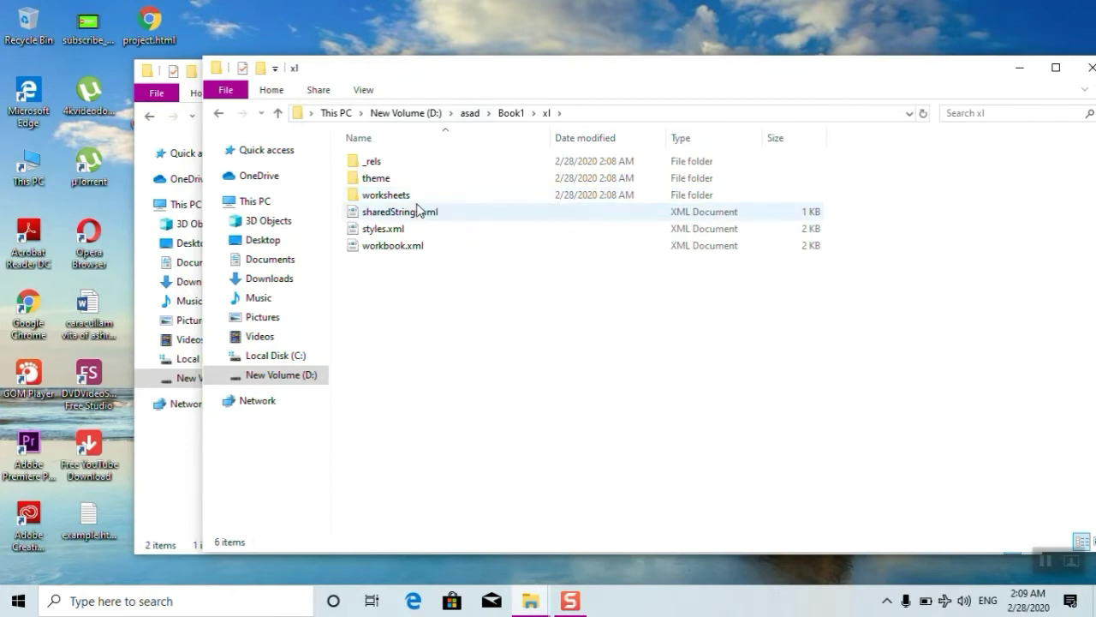
left_click(419, 203)
double_click(419, 203)
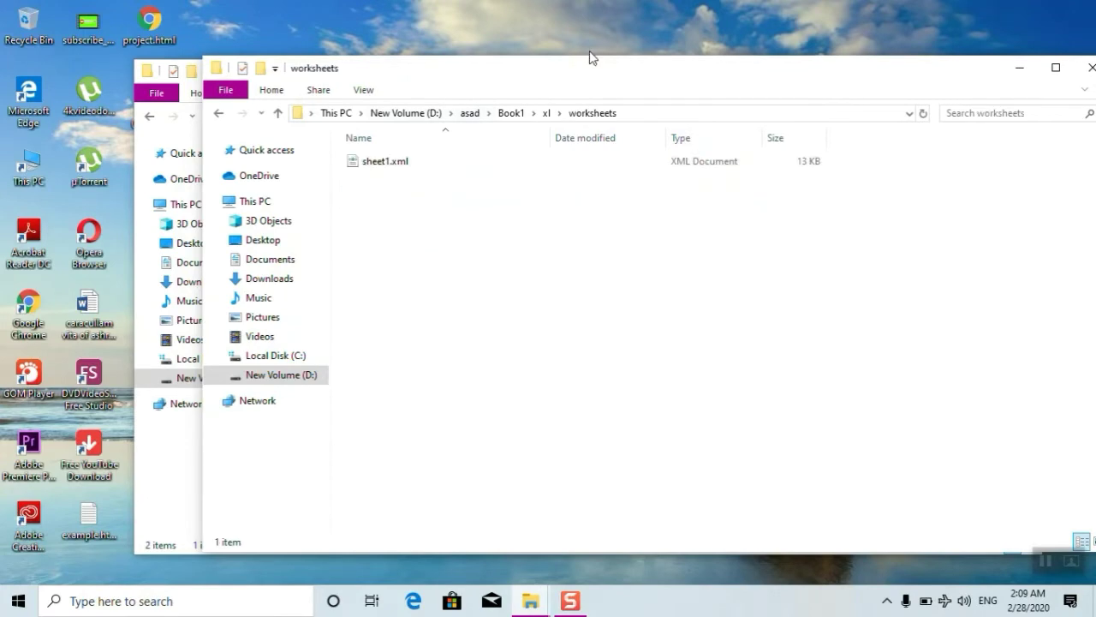
left_click_drag(590, 57, 644, 109)
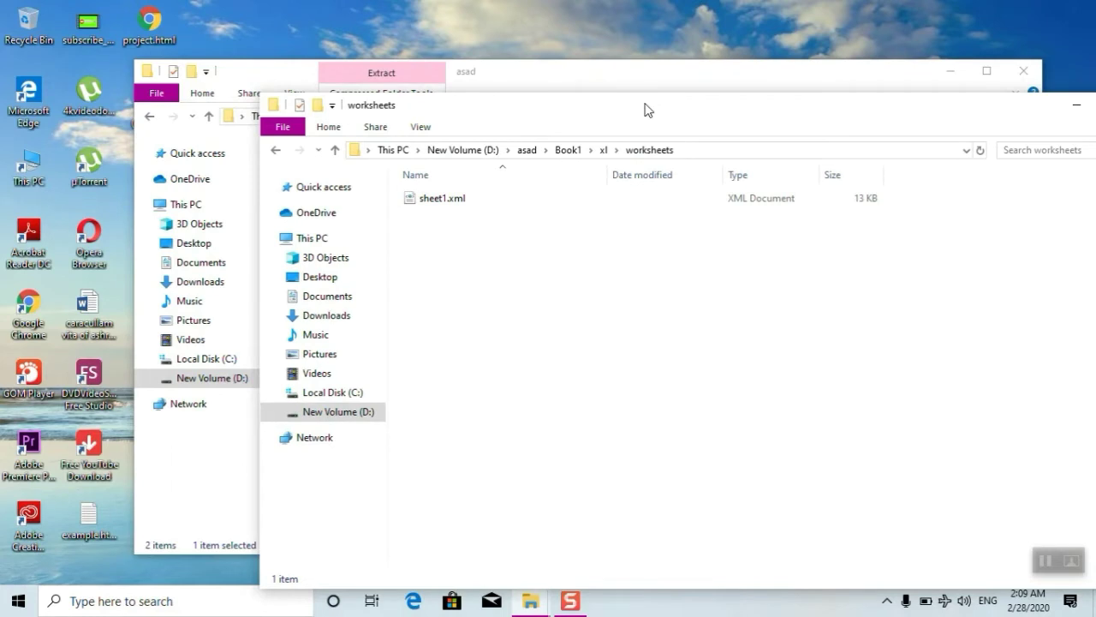
left_click_drag(645, 109, 584, 88)
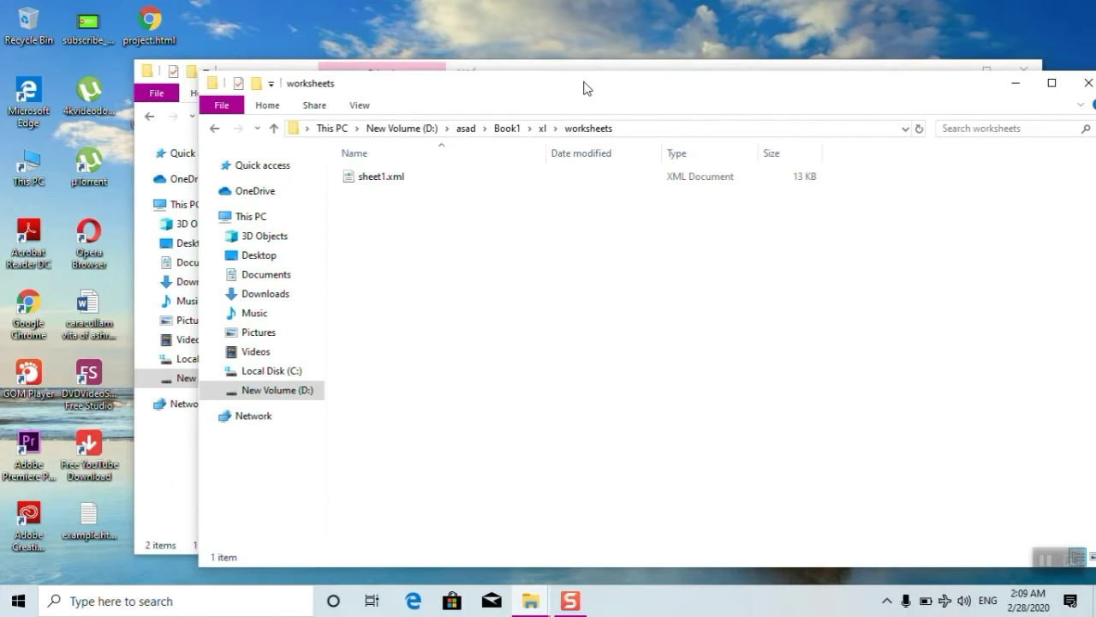
left_click(428, 177)
- Open sheet1.xml with WordPad, scroll through its XML, then close it
right_click(428, 177)
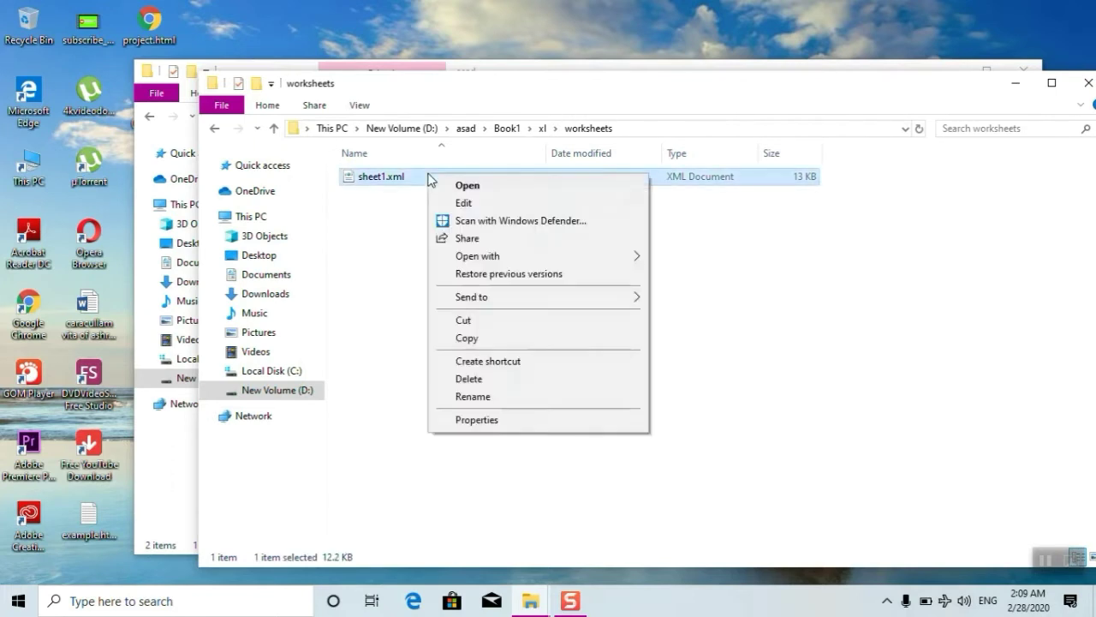
mouse_move(514, 256)
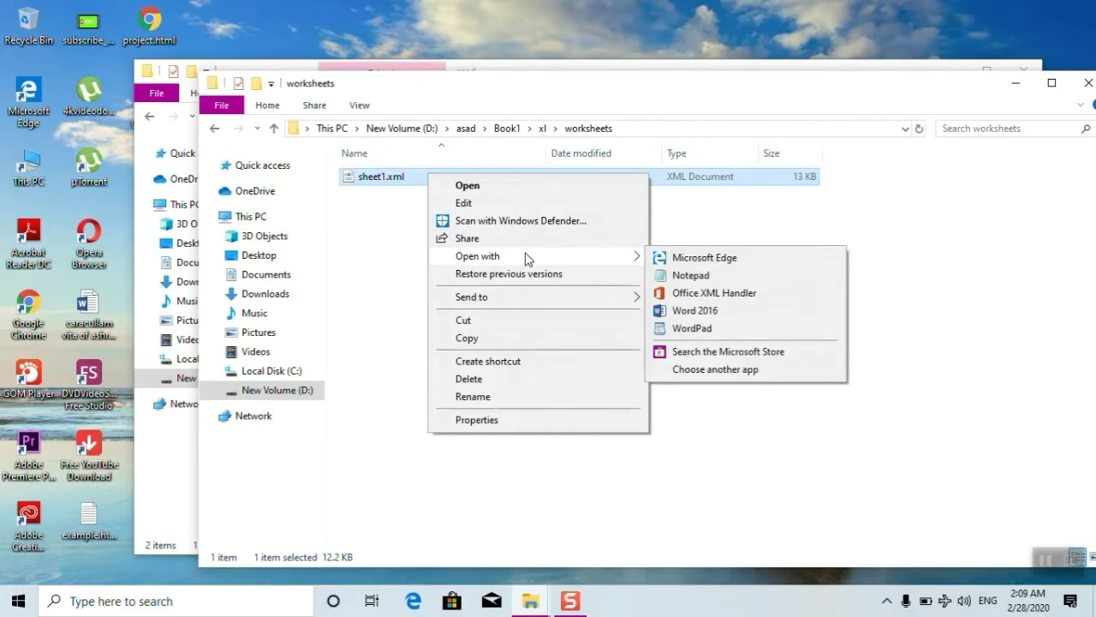
left_click(700, 328)
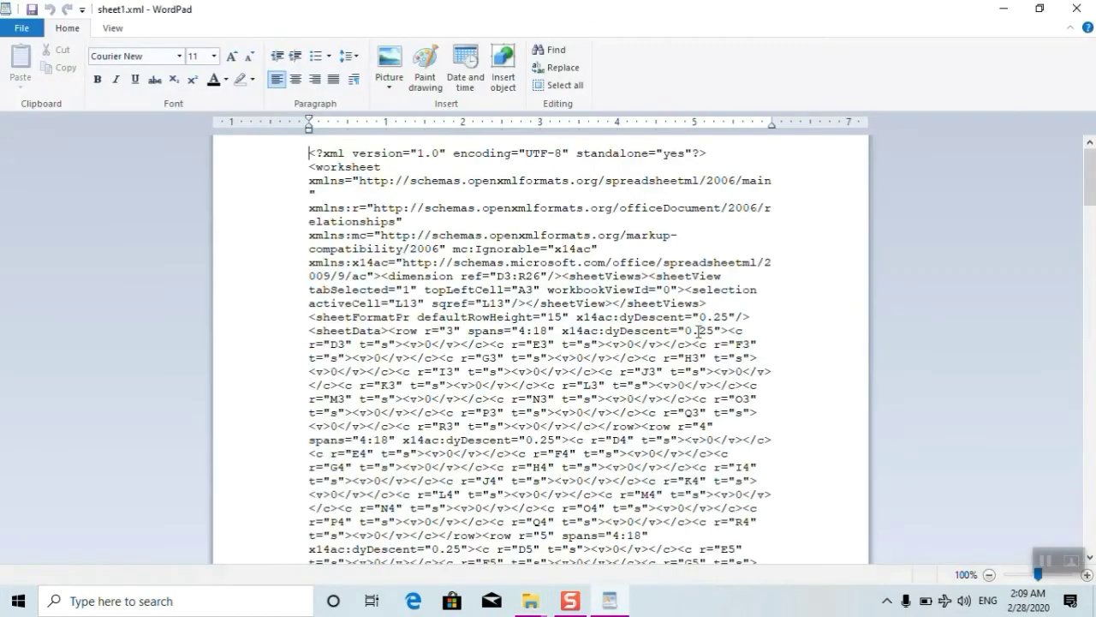
left_click_drag(1089, 179, 1092, 381)
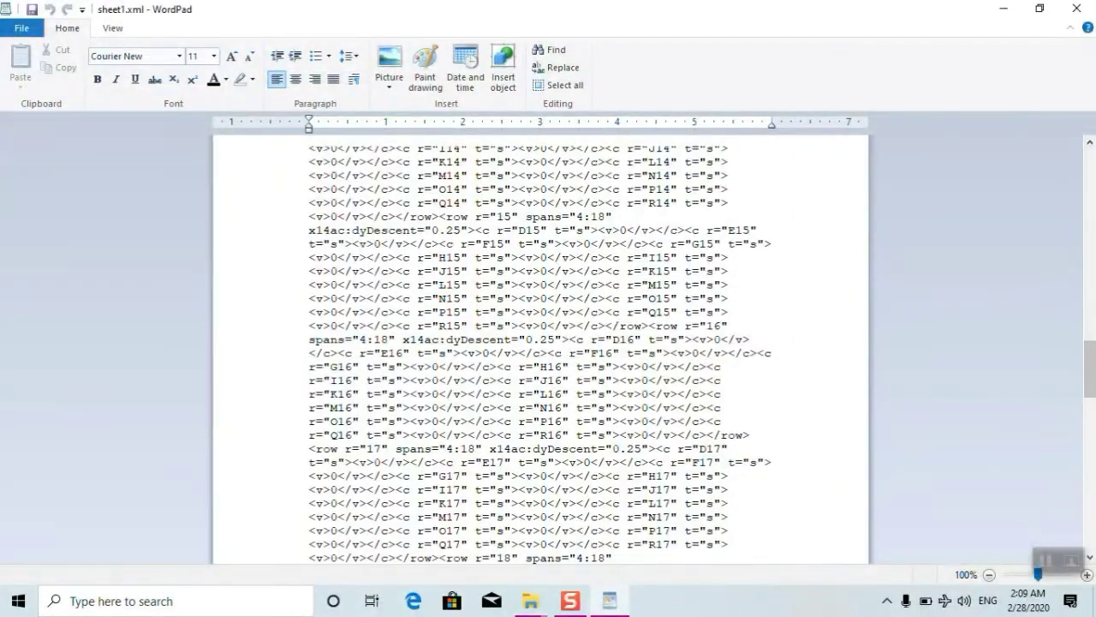
left_click(1076, 9)
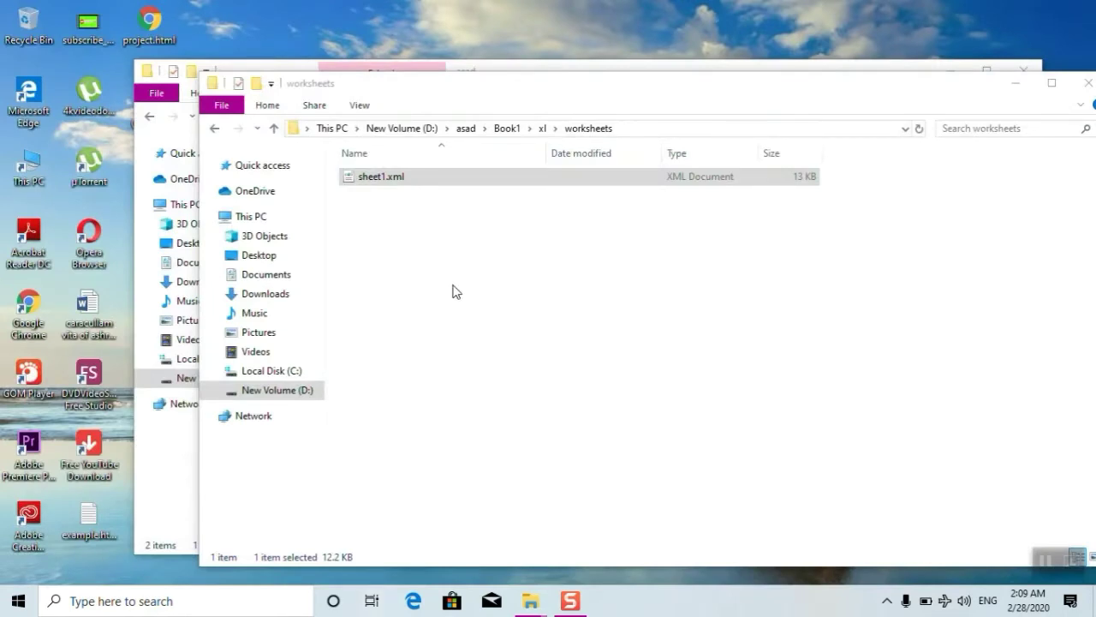
- Reopen sheet1.xml in WordPad through Open with
left_click(458, 182)
right_click(456, 182)
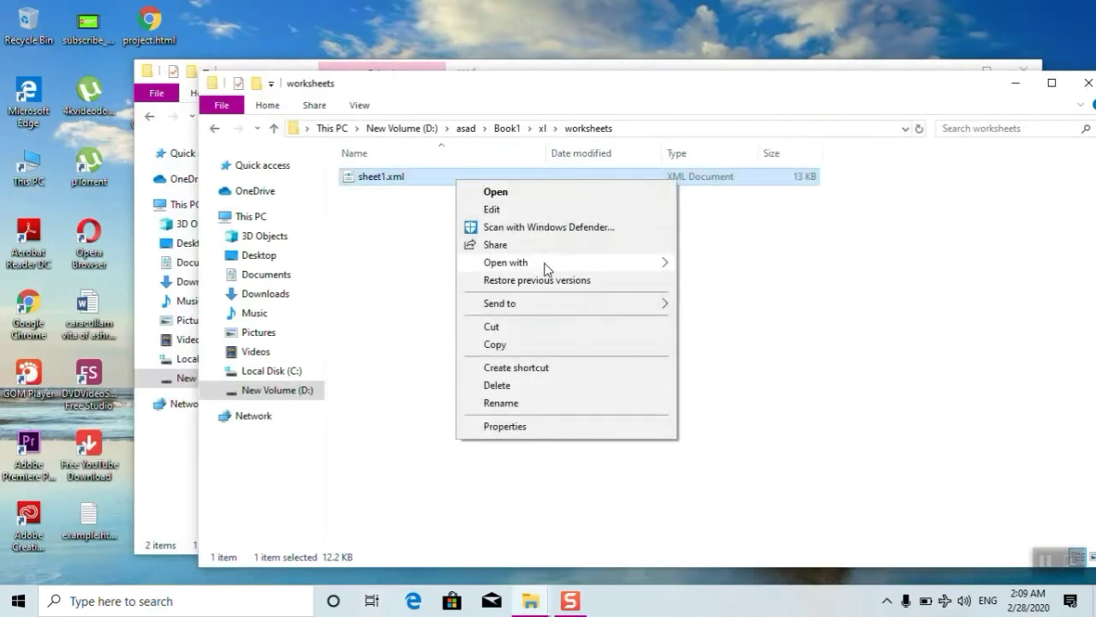
mouse_move(591, 263)
left_click(705, 333)
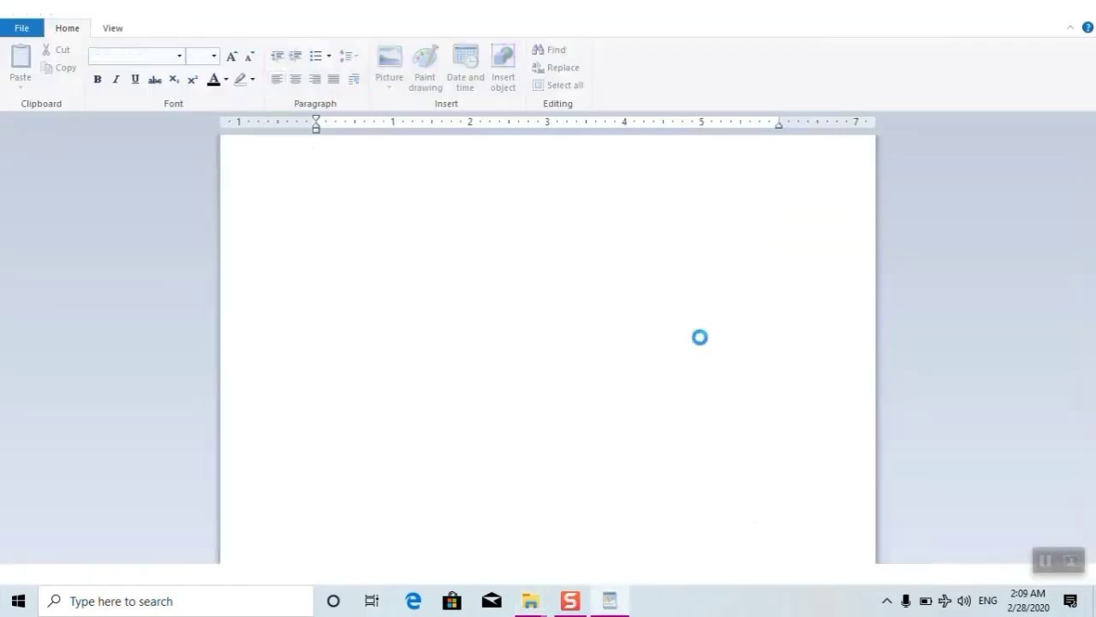
- Search sheet1.xml for 'prote' to reach the sheetProtection tag showing its SHA-512 hash and salt
left_click(548, 49)
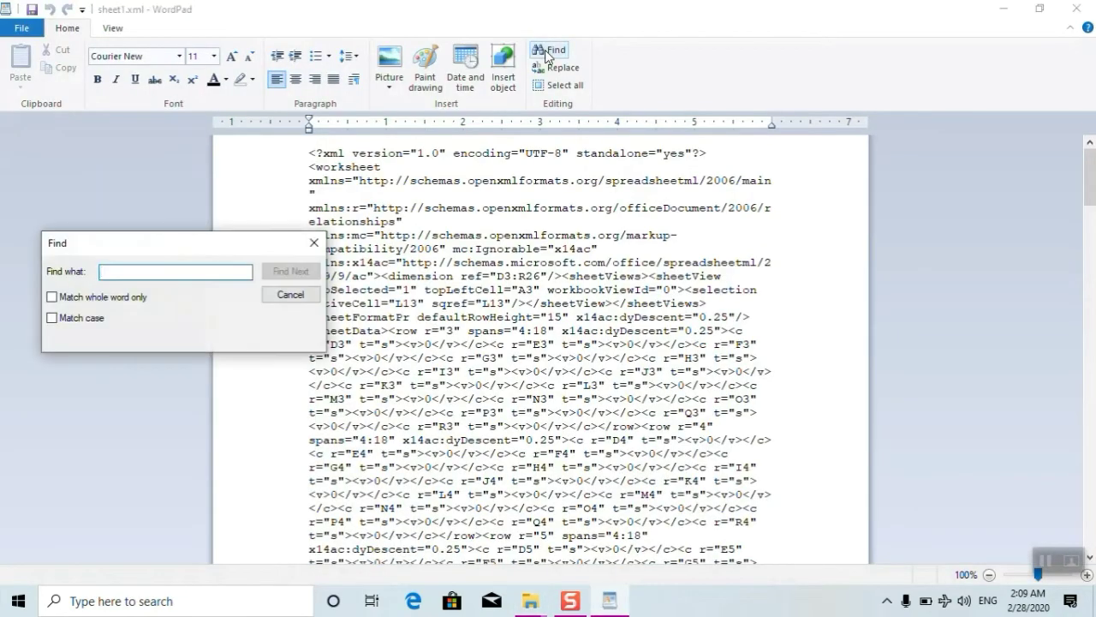
type("pro")
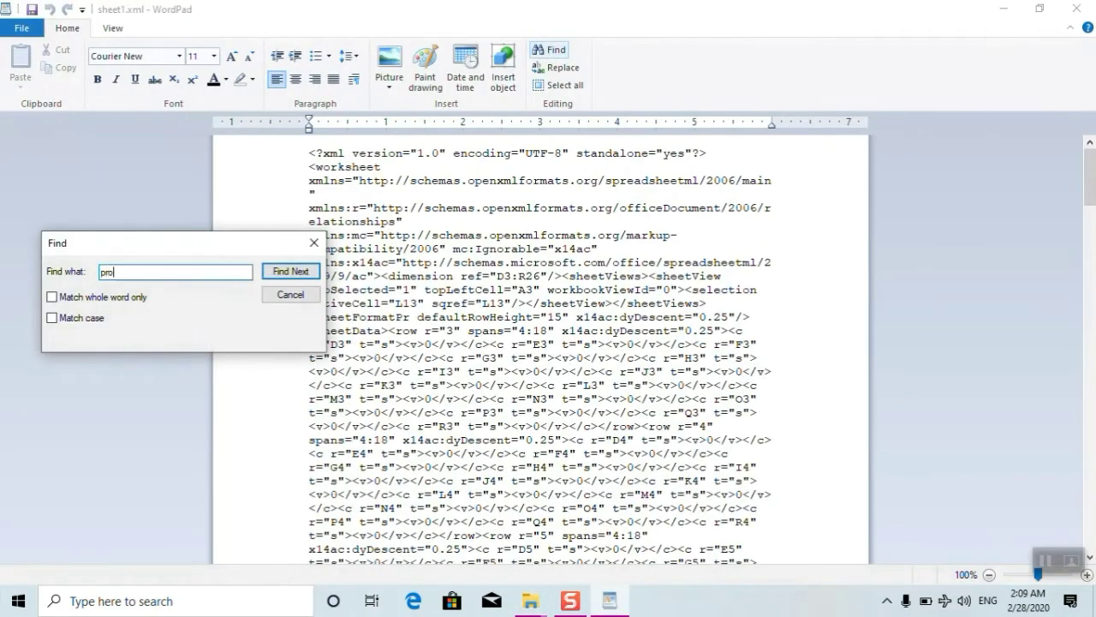
type("tection")
key("Return")
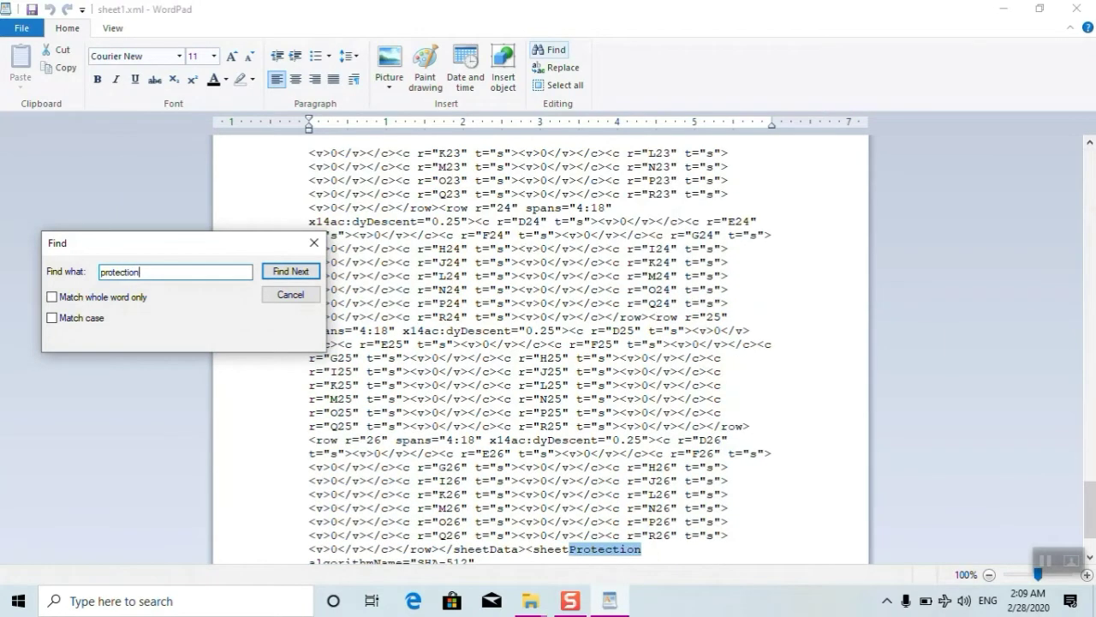
left_click(313, 242)
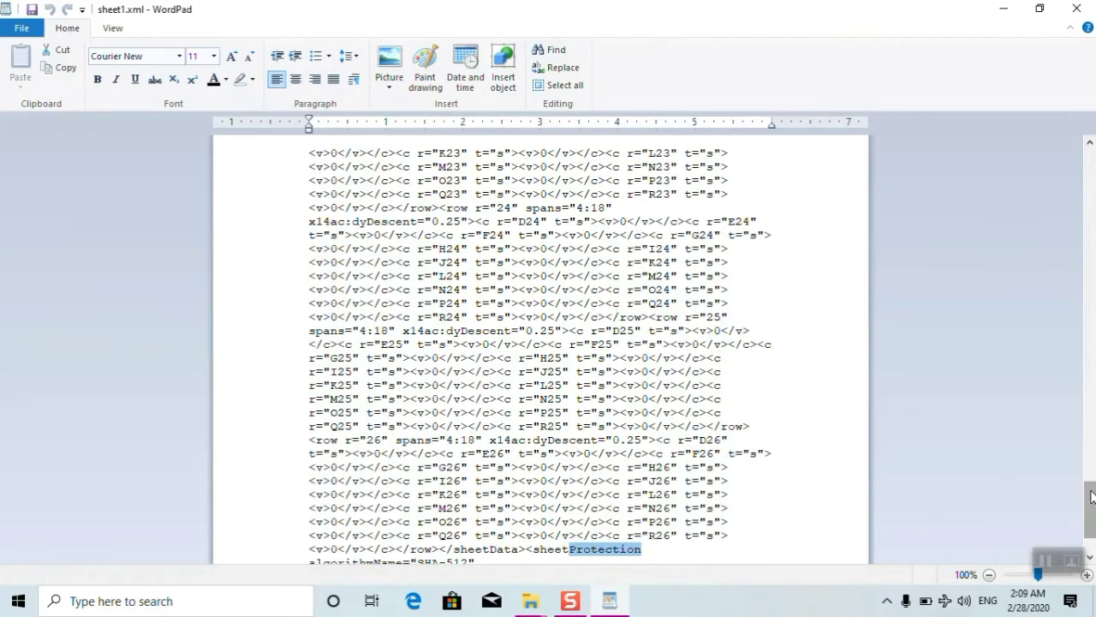
scroll(1091, 512, "down", 2)
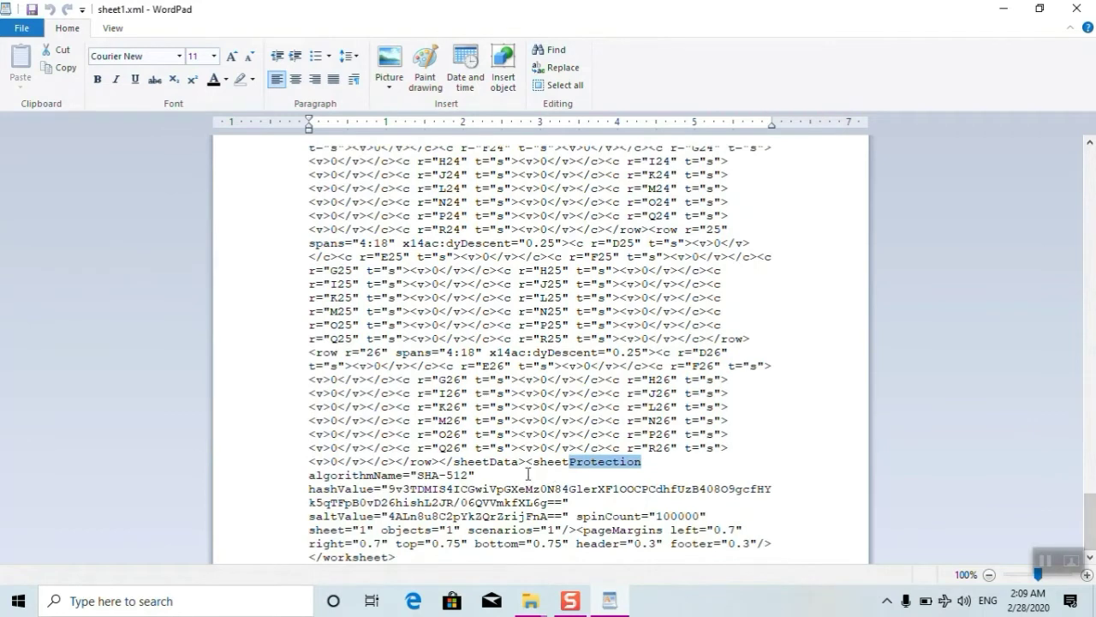
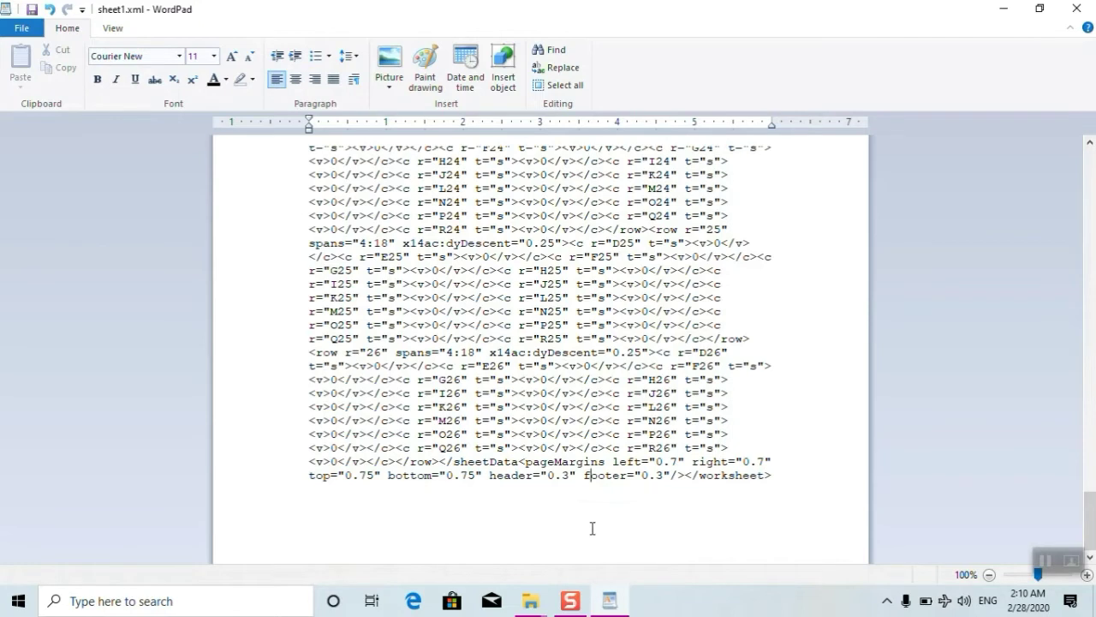
- Remove the stray '>' from footer and add '>' after </sheetData in sheet1.xml
type(">")
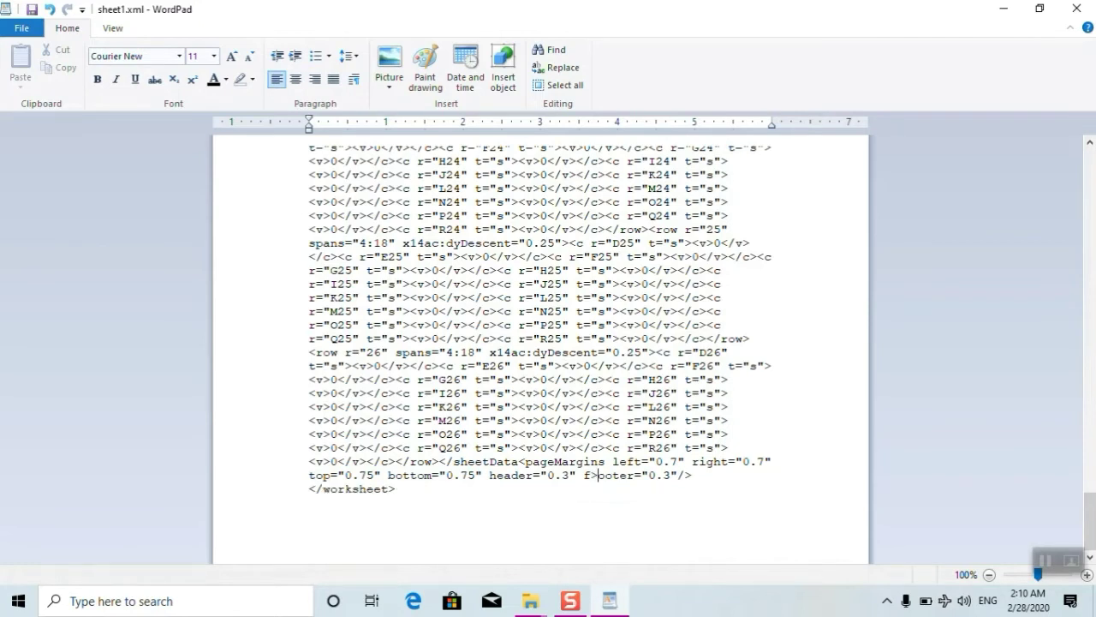
key("BackSpace")
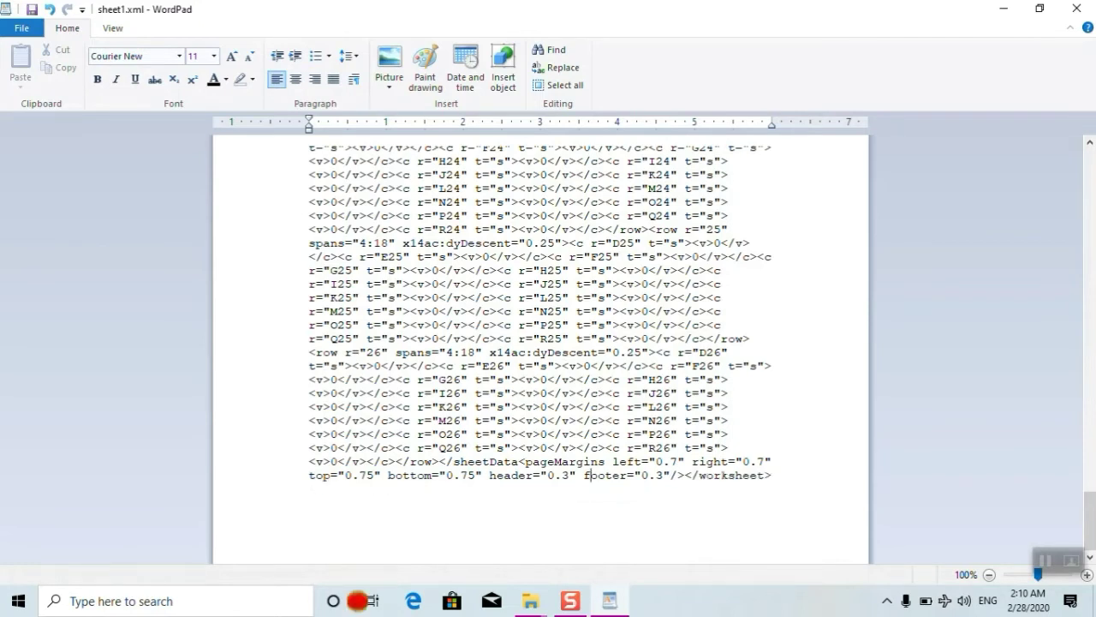
left_click(519, 461)
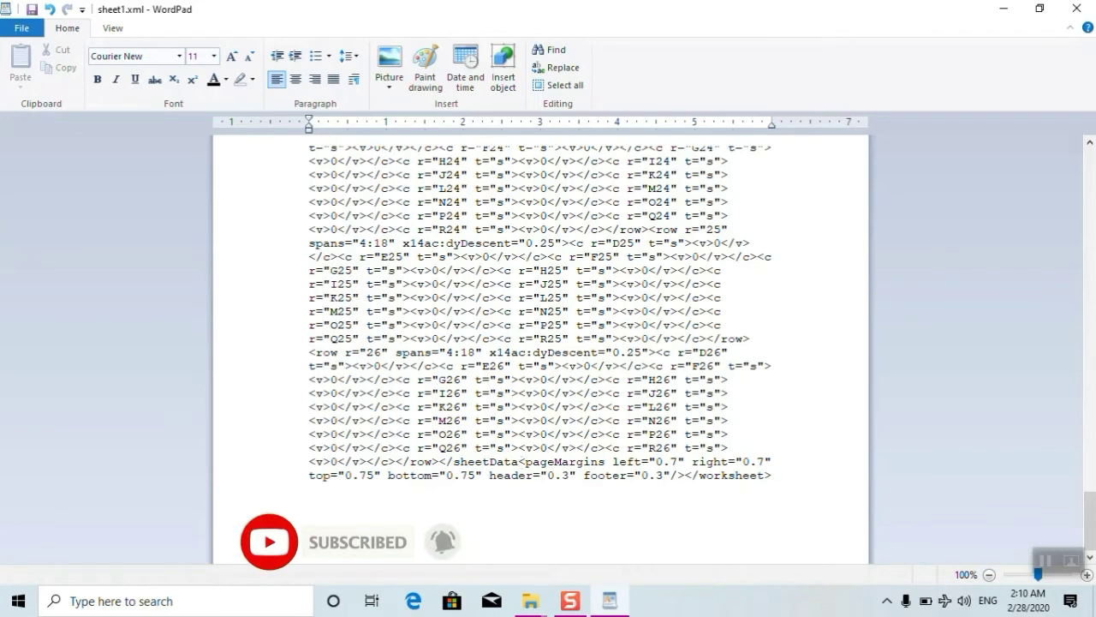
type(">")
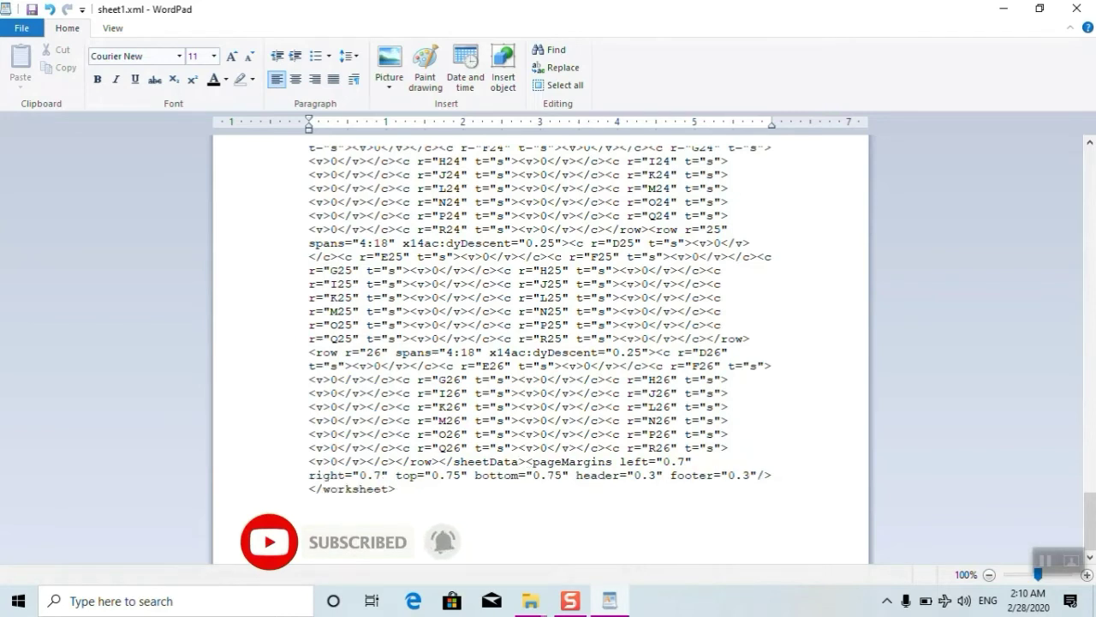
left_click(14, 30)
left_click(15, 31)
left_click(13, 29)
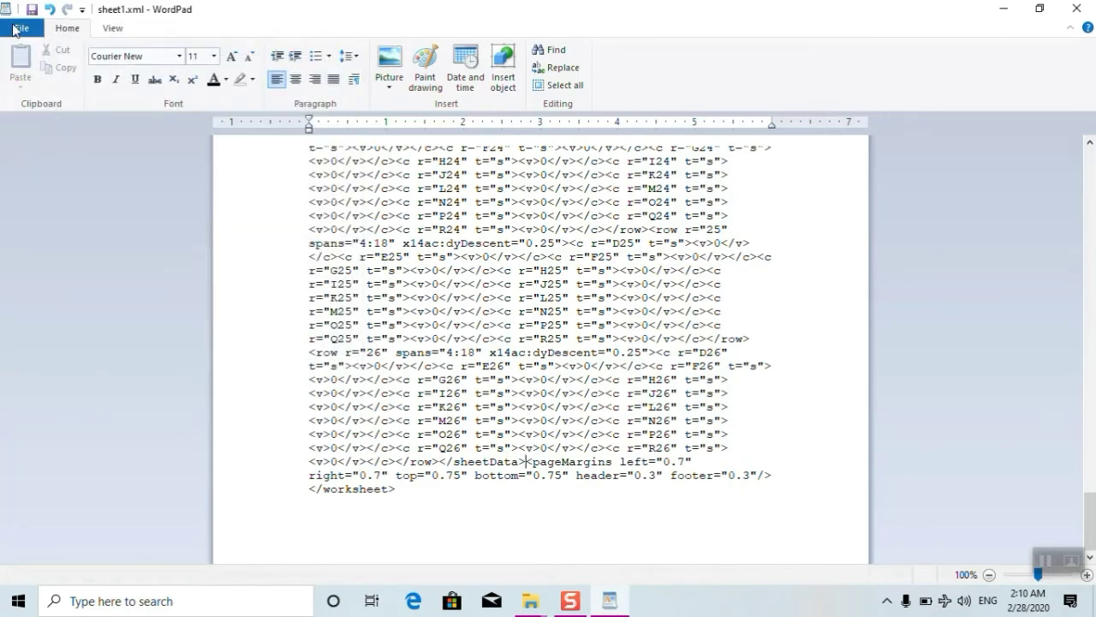
- Save the edited sheet1.xml, close WordPad and go back up to the Book1 folder
left_click(48, 124)
left_click(1077, 8)
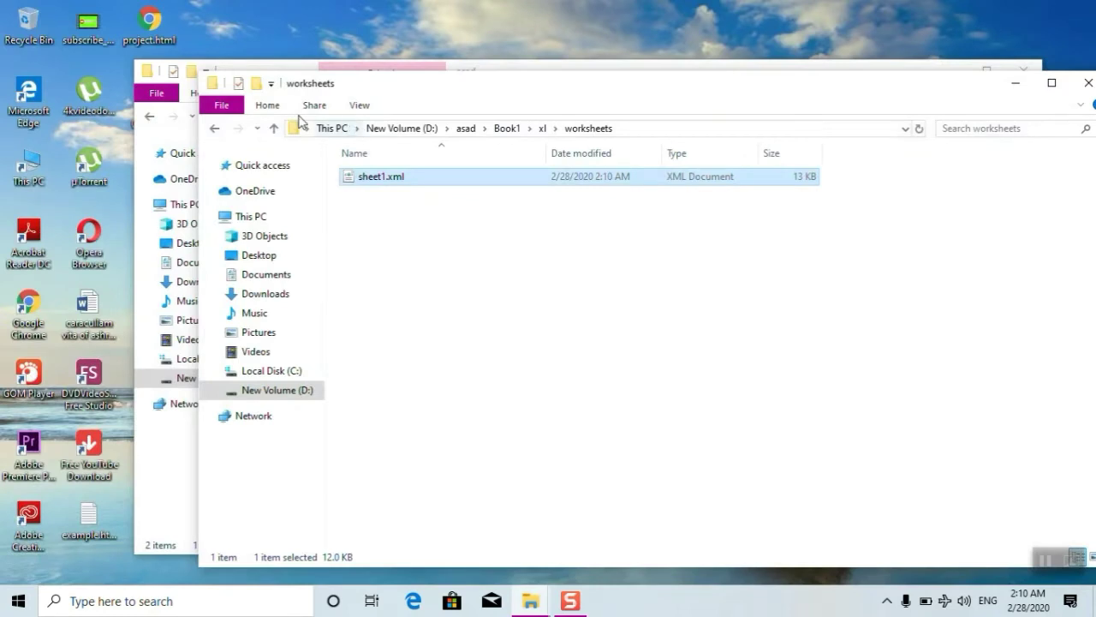
left_click(215, 130)
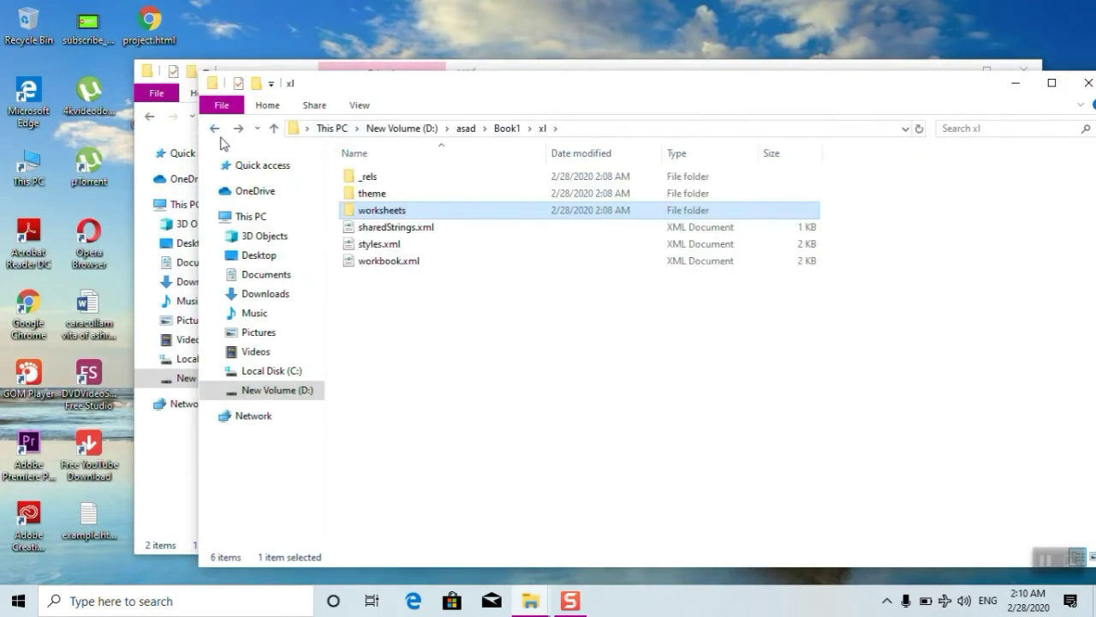
left_click(214, 130)
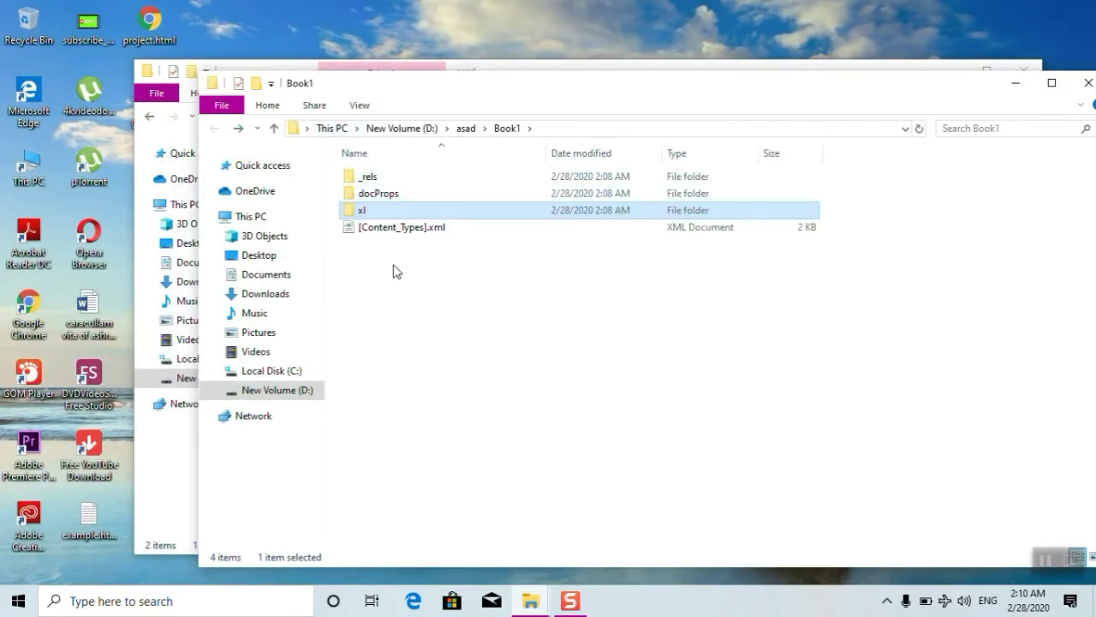
- Compress all four Book1 items into a zipped archive
left_click_drag(393, 266, 374, 176)
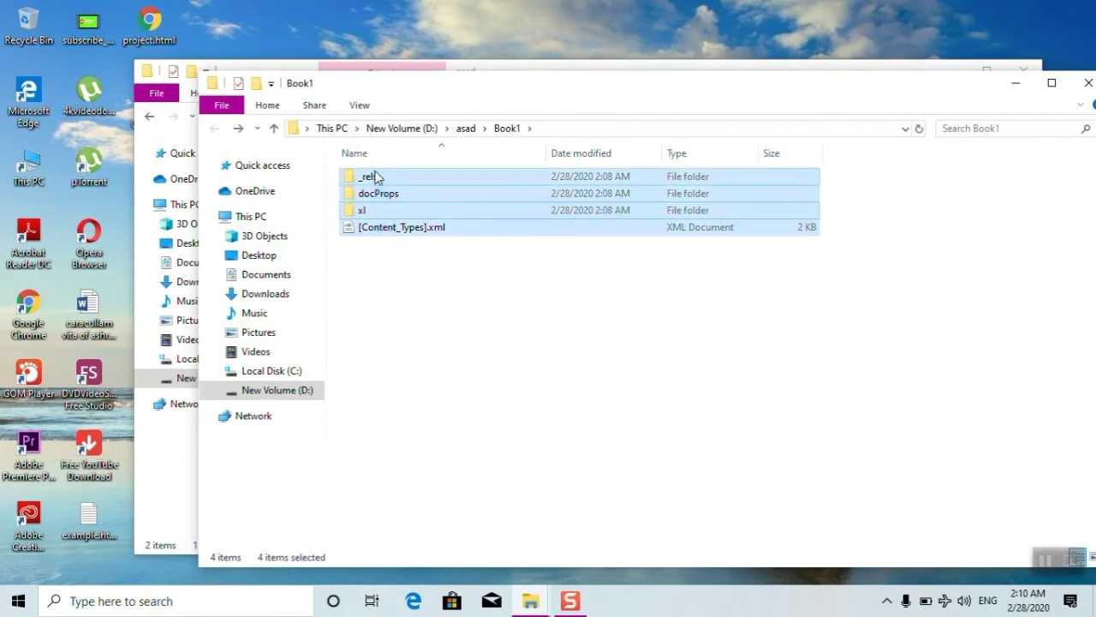
right_click(375, 175)
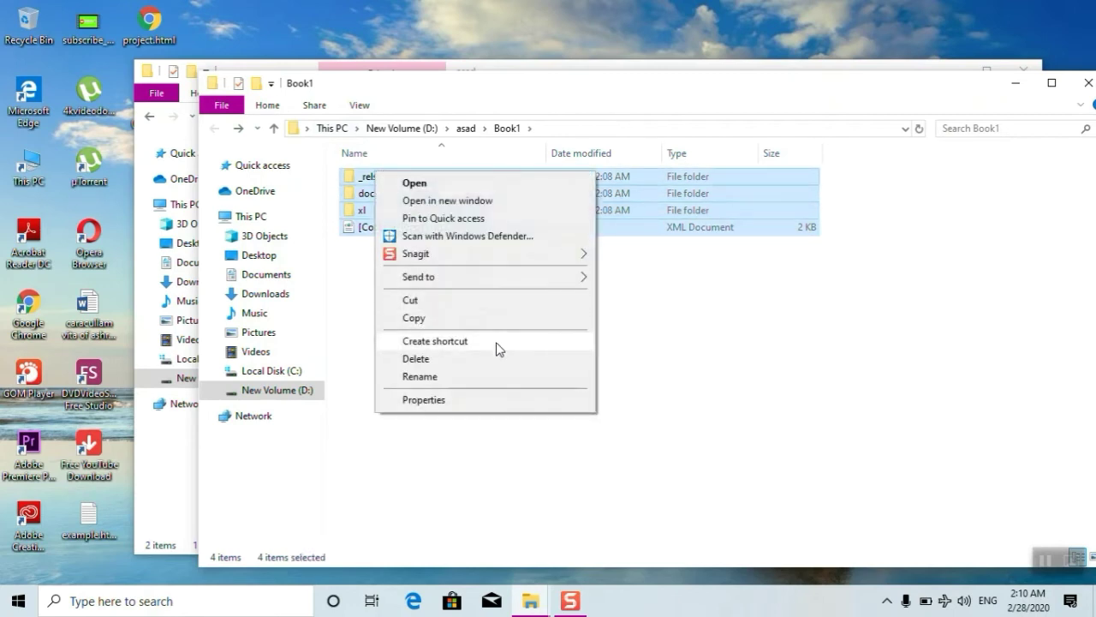
mouse_move(551, 276)
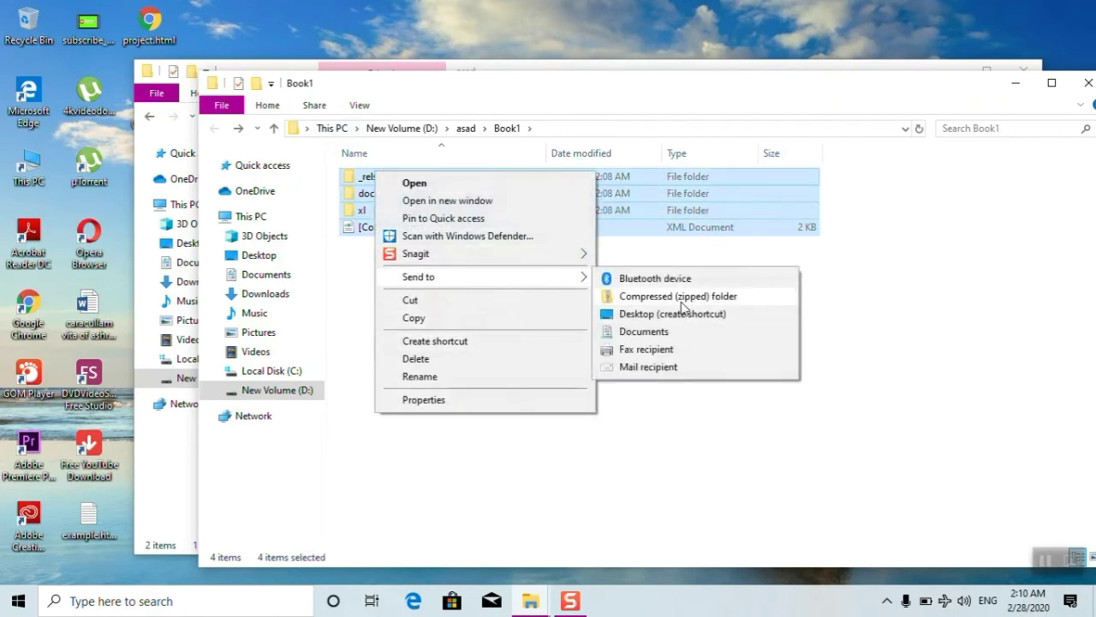
left_click(689, 295)
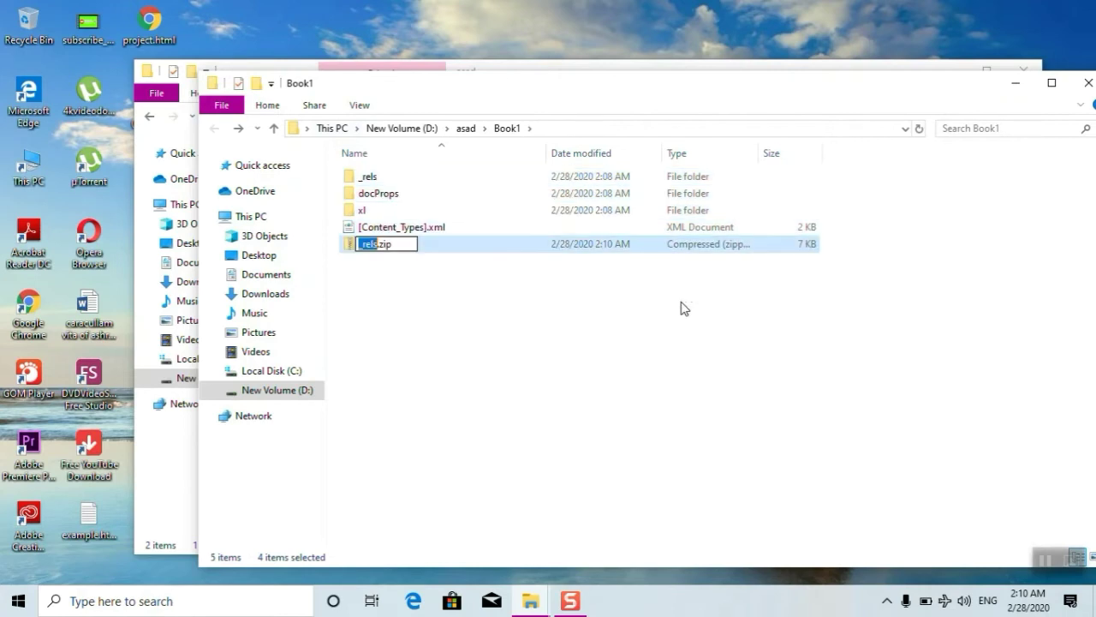
- Rename the archive from _rels.zip to _rels.xlsx, accepting the extension change
left_click(396, 245)
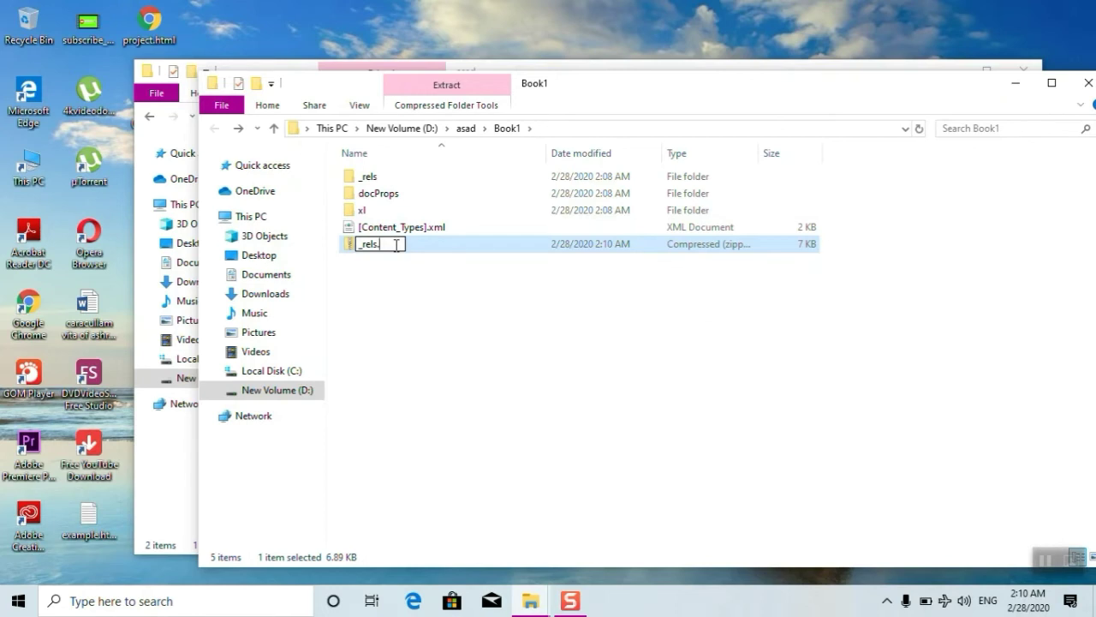
type("xlsx")
key("Return")
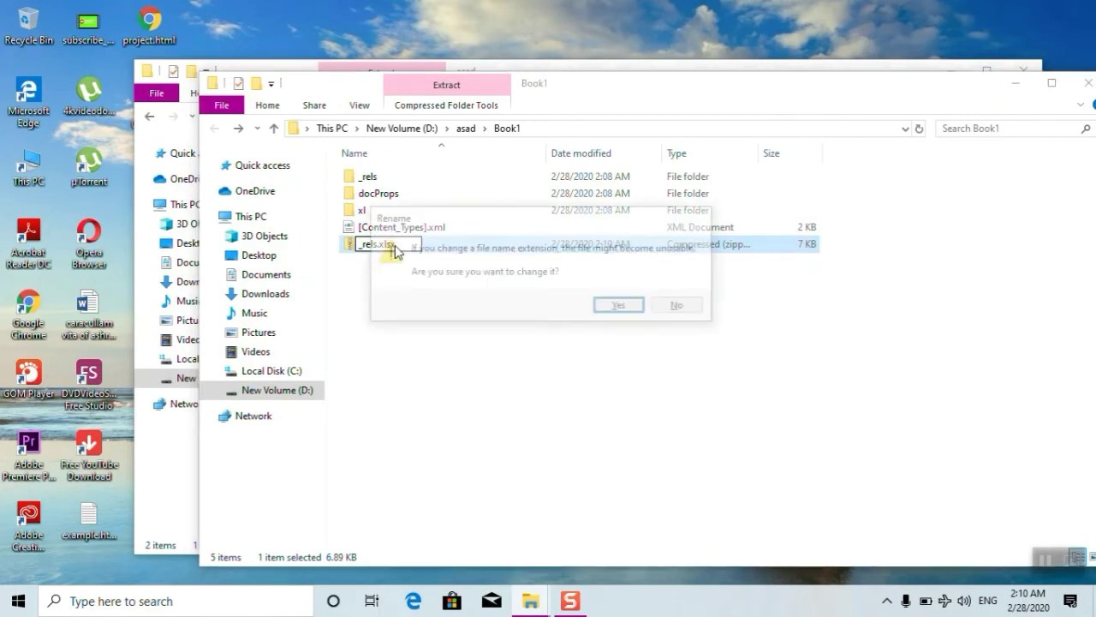
key("Return")
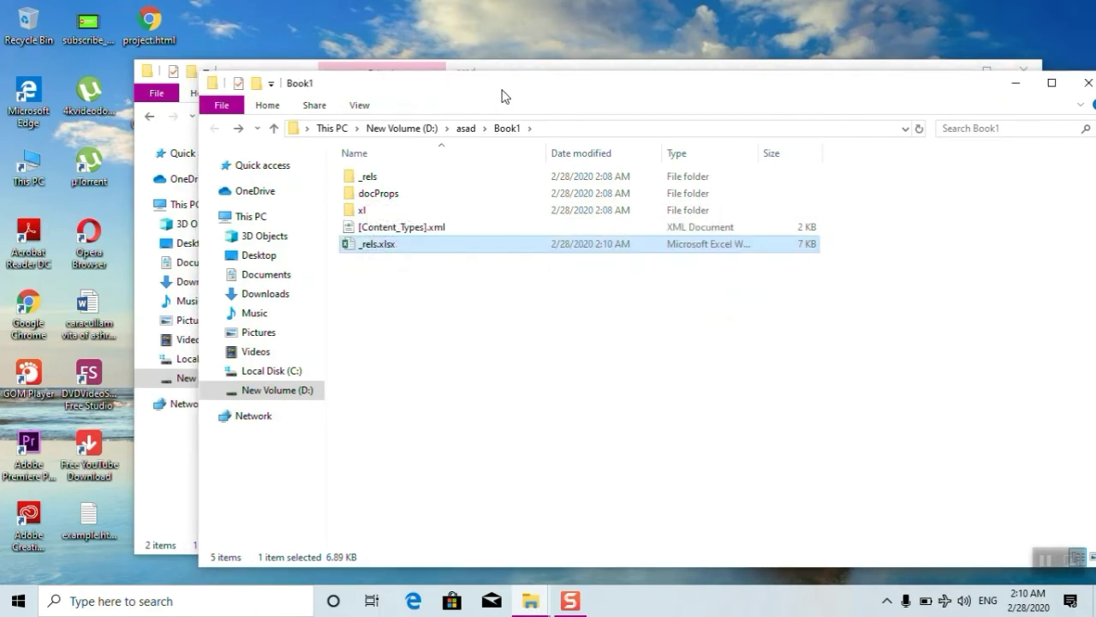
left_click_drag(502, 96, 424, 74)
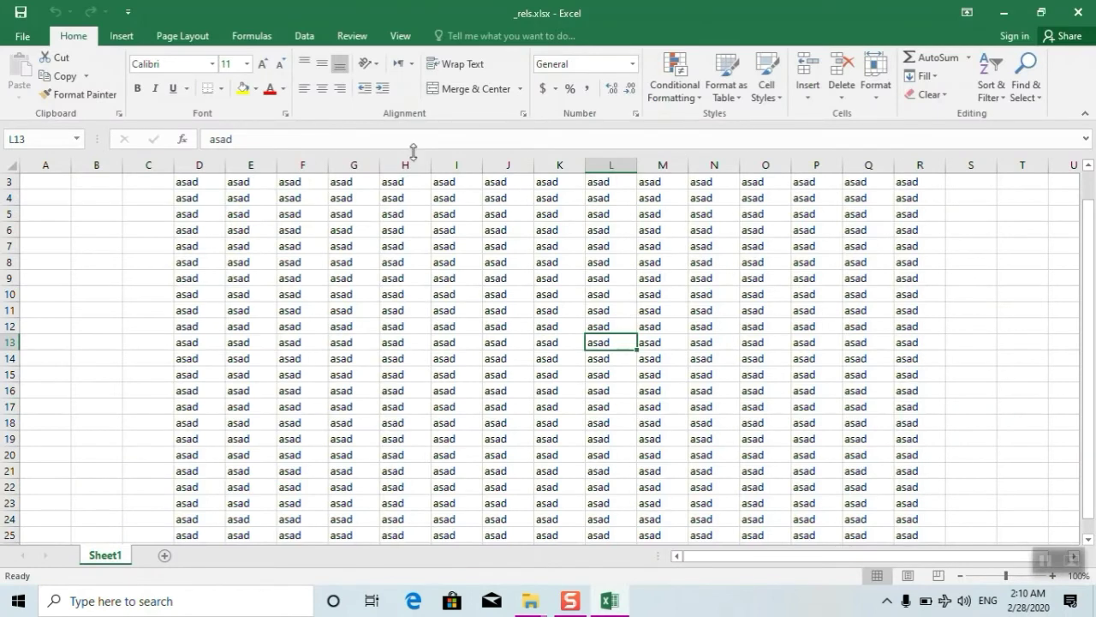
- Enter 'sfsdfsfsdfs' in cell G5 and 'sfsfsdf' in cell K6 of _rels.xlsx
left_click(375, 216)
type("sfsdfsfsdfs")
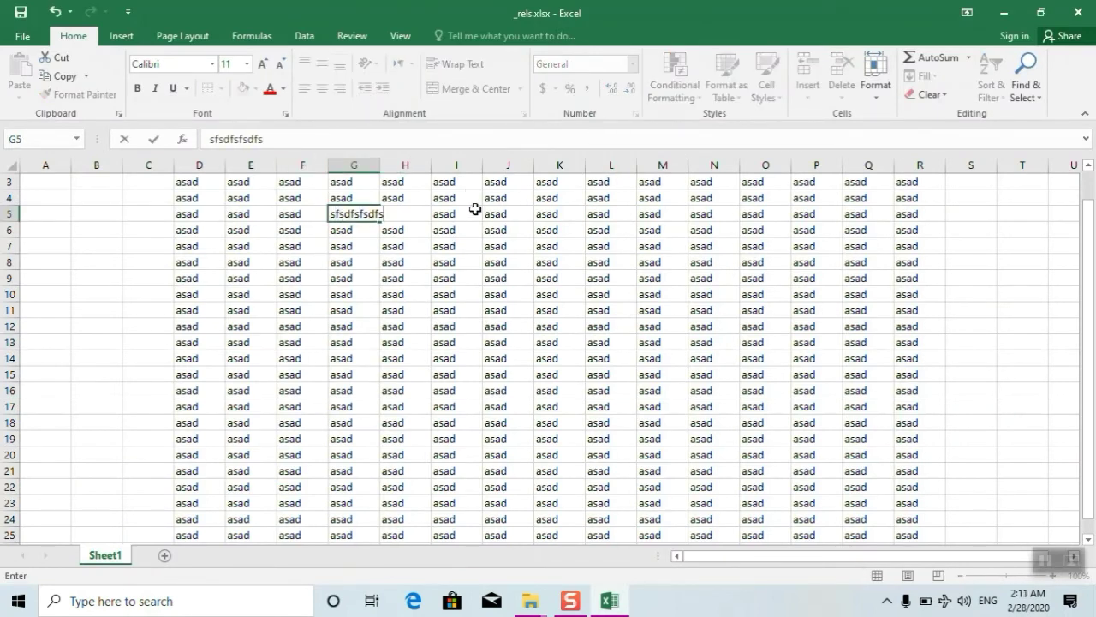
left_click(531, 225)
type("sfsfsdf")
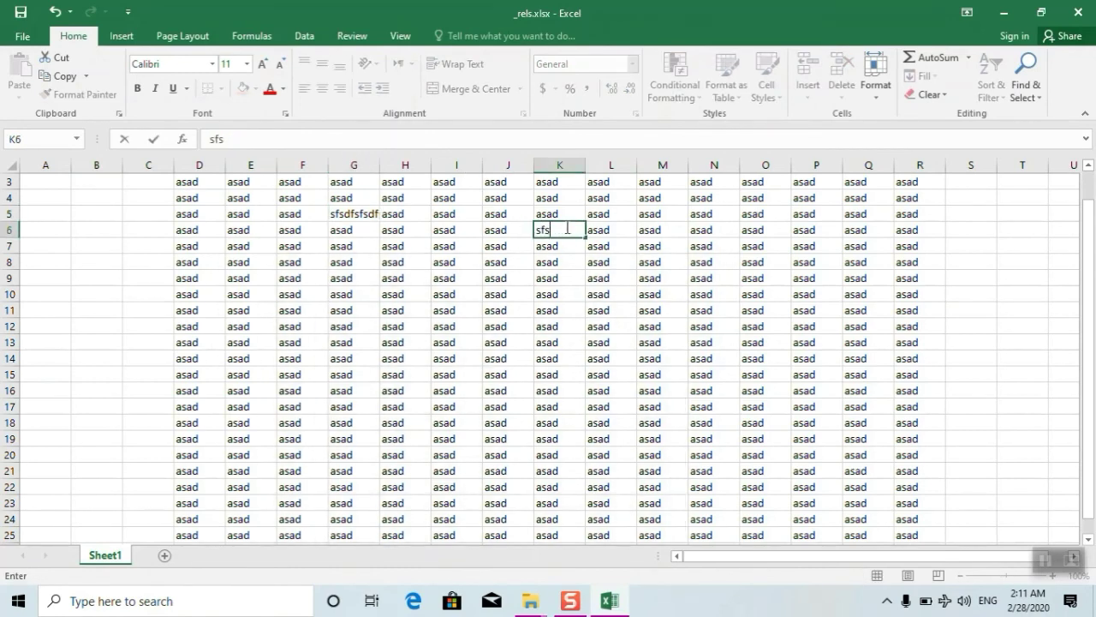
left_click(654, 263)
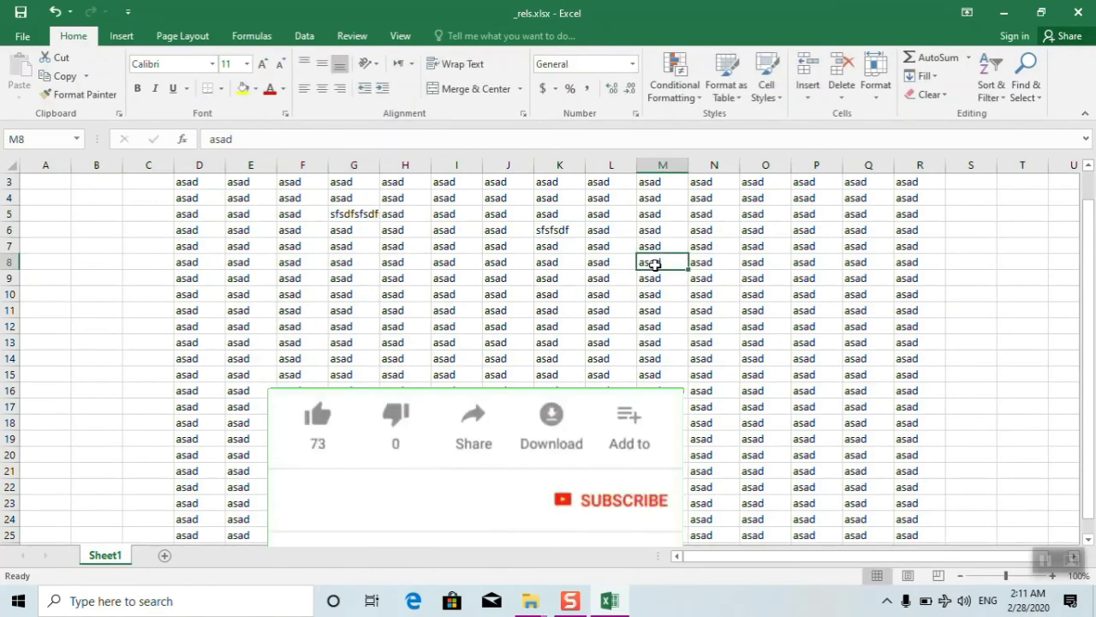